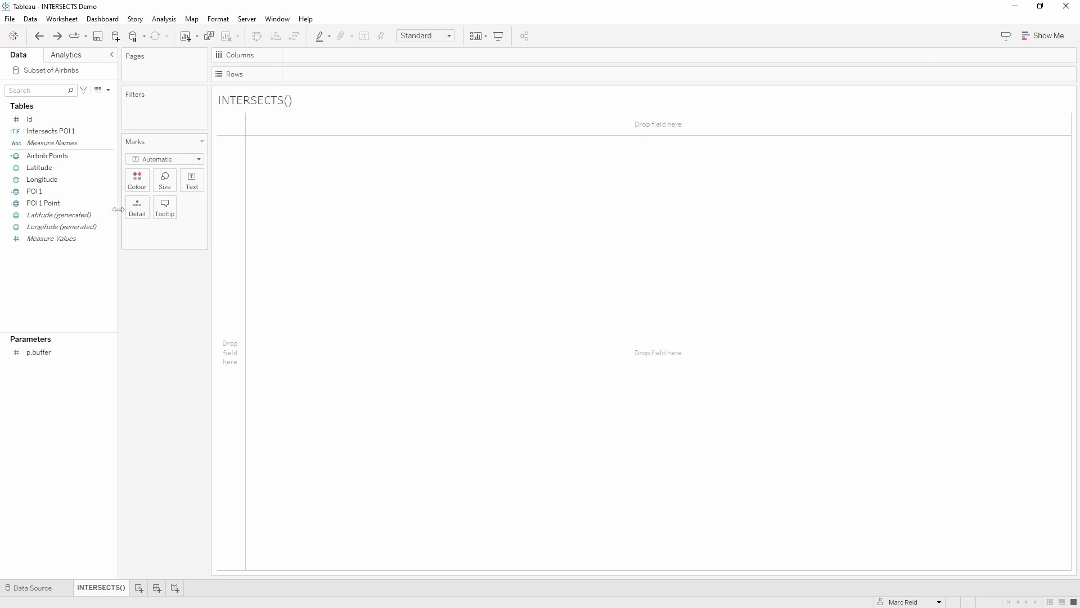
- Review the MAKEPOINT calculation behind the Airbnb Points field
right_click(47, 156)
click(62, 168)
ctrl+scroll(452, 386, up, 3)
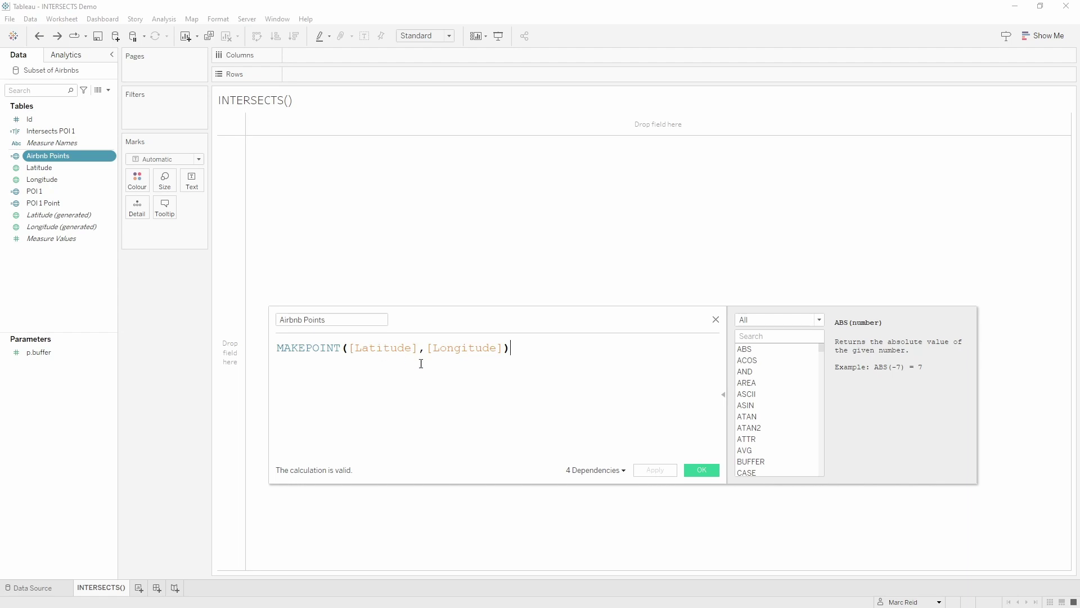
click(702, 469)
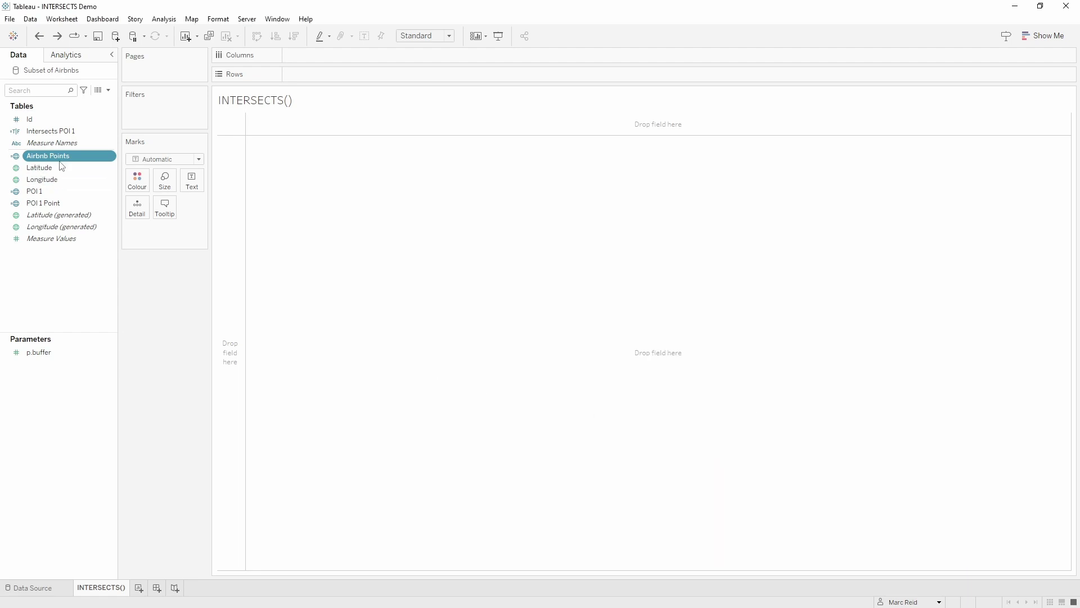
- Plot Airbnb Points on the map with Id on Detail, giving 2822 marks
mouse_move(48, 155)
mouse_down()
mouse_move(87, 224)
mouse_move(136, 207)
mouse_up()
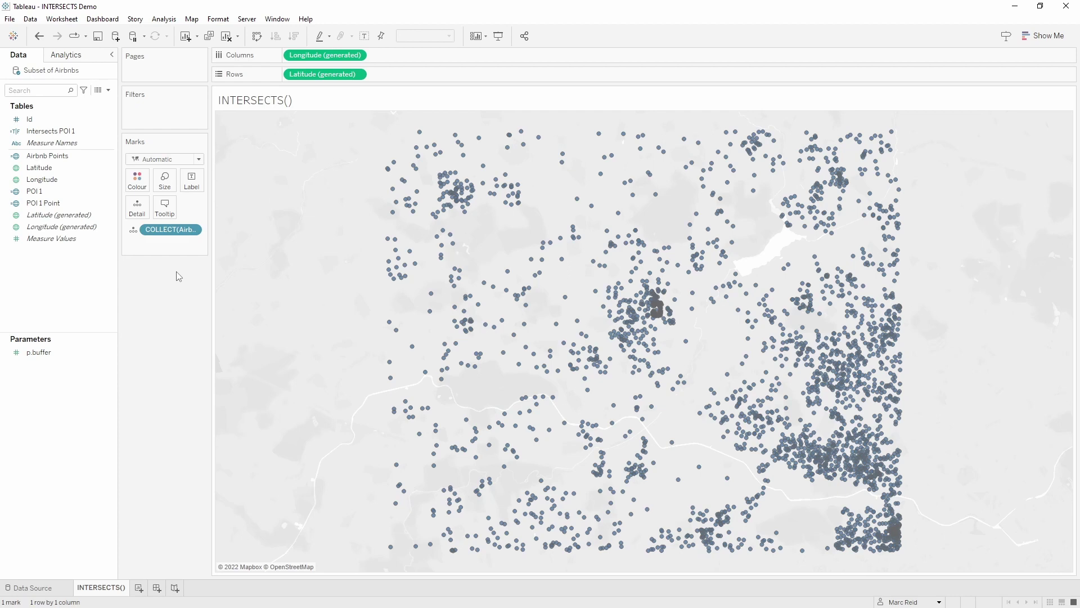
click(33, 121)
drag(32, 122, 142, 209)
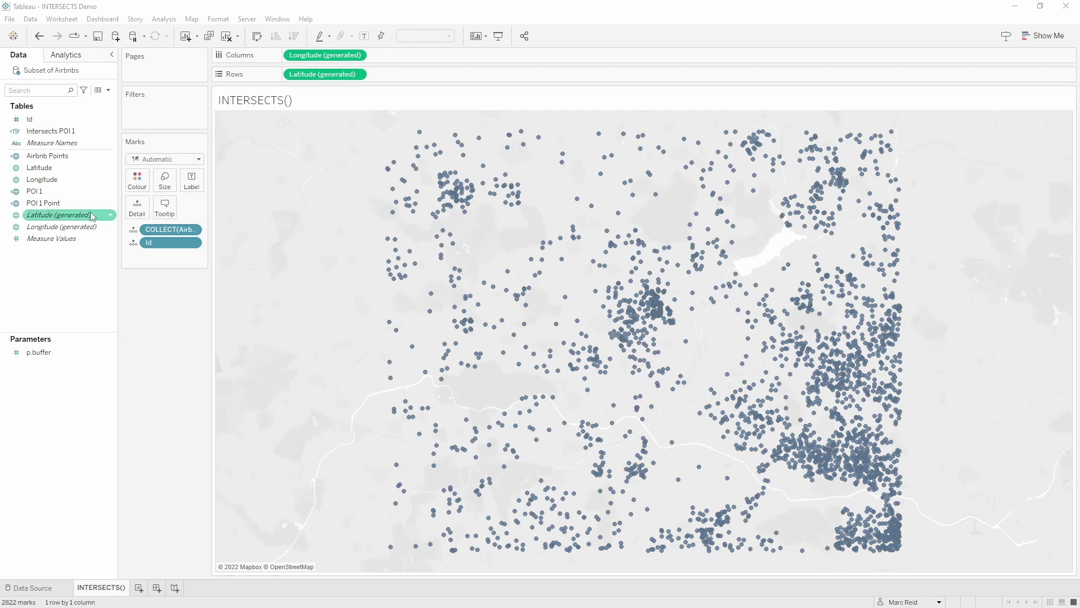
- Review the POI 1 Point MAKEPOINT and POI 1 BUFFER([POI 1 Point],[p.buffer],'km') calculations
right_click(64, 203)
click(89, 267)
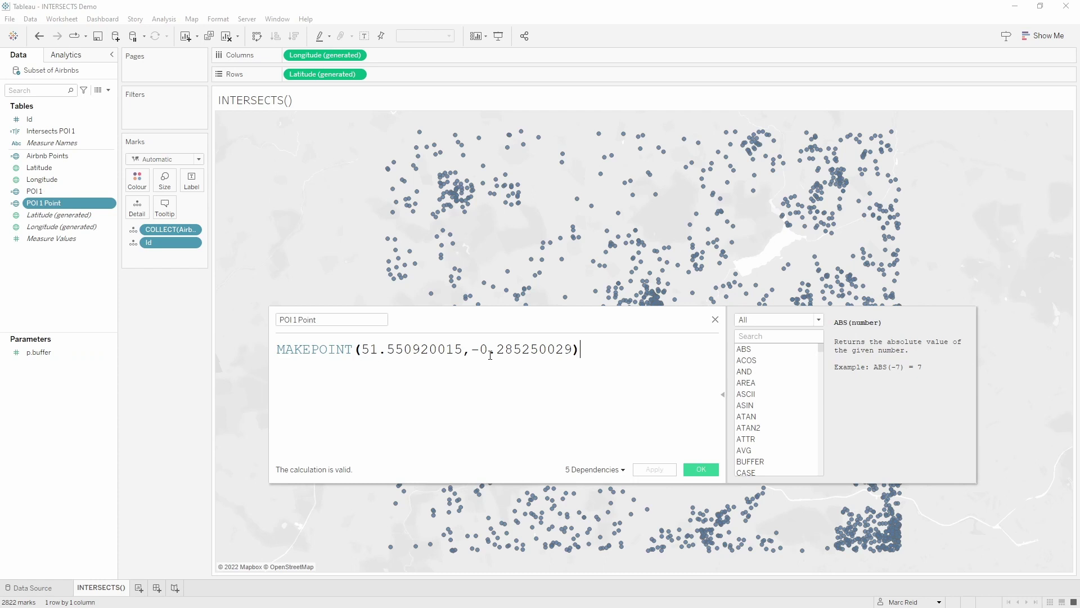
right_click(76, 192)
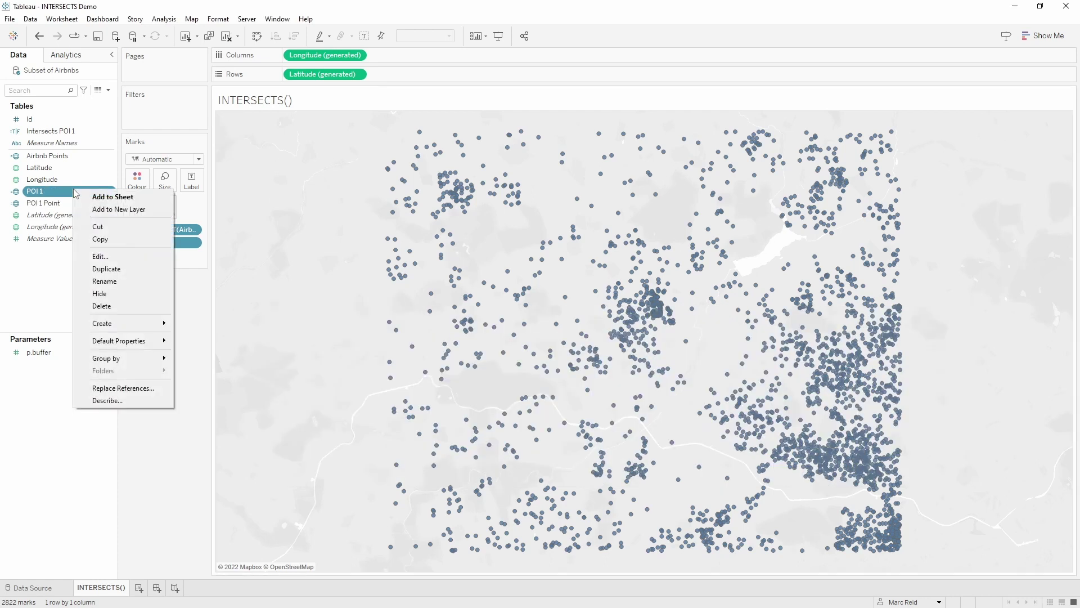
click(119, 257)
ctrl+scroll(391, 357, up, 4)
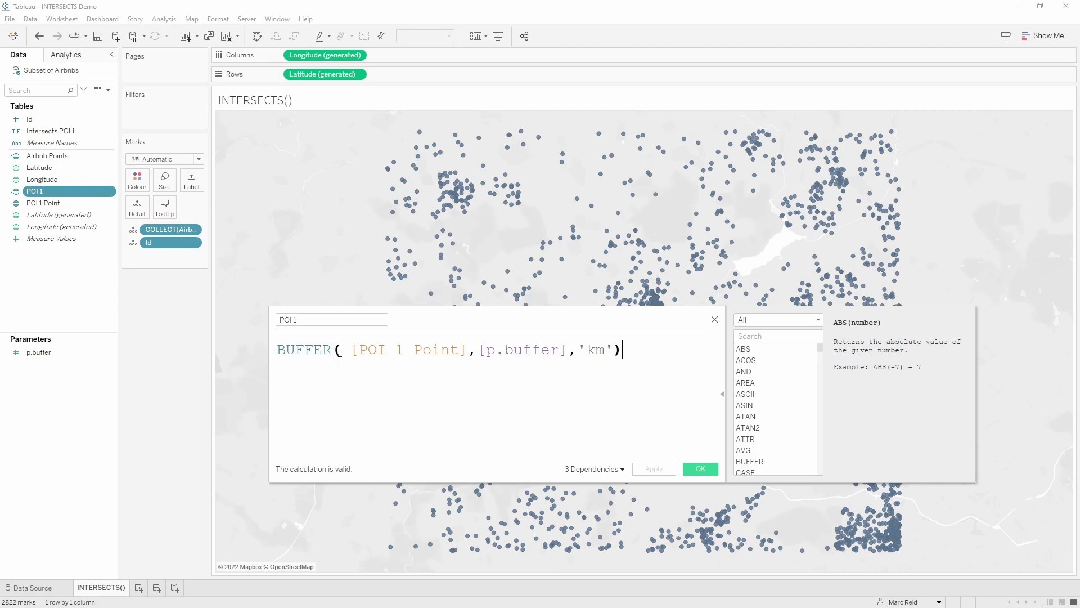
click(422, 351)
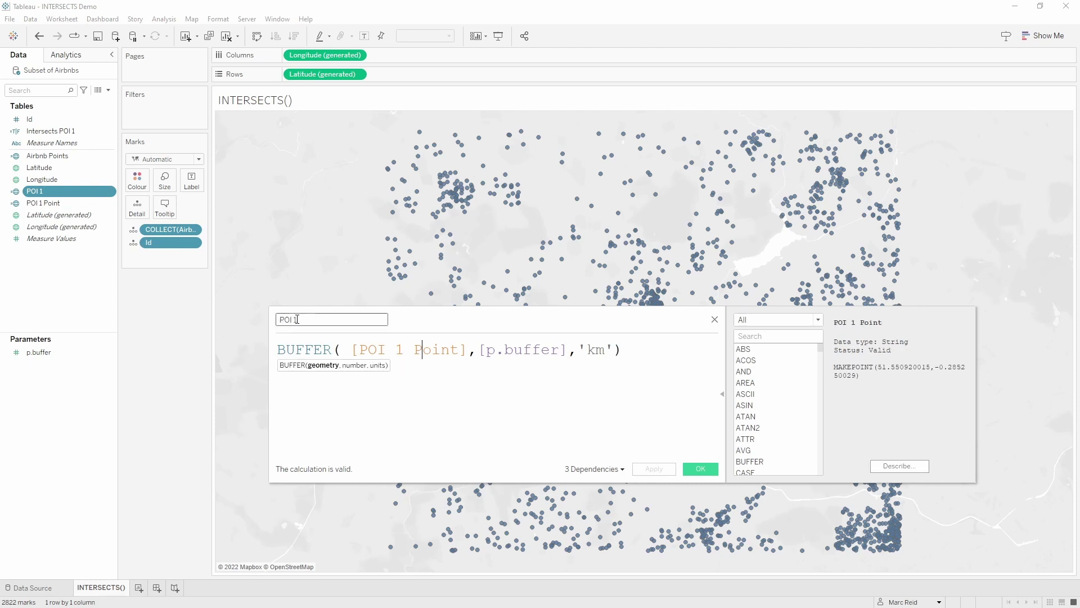
click(341, 350)
- Show the p.buffer control, add POI 1 as a map layer, and set p.buffer to 1.75
click(65, 352)
right_click(65, 352)
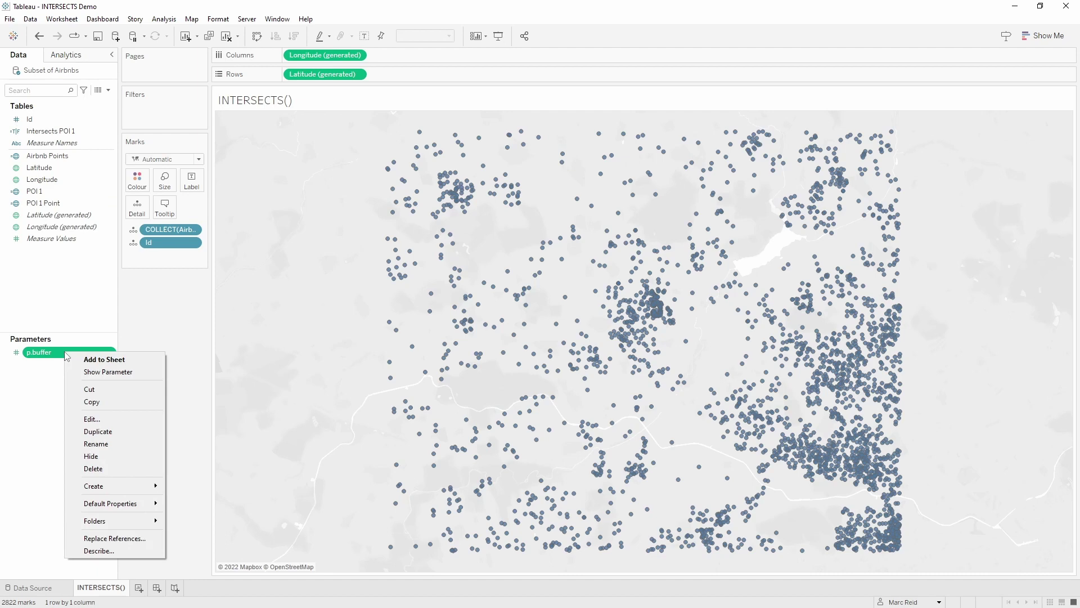
click(111, 370)
drag(1018, 96, 169, 282)
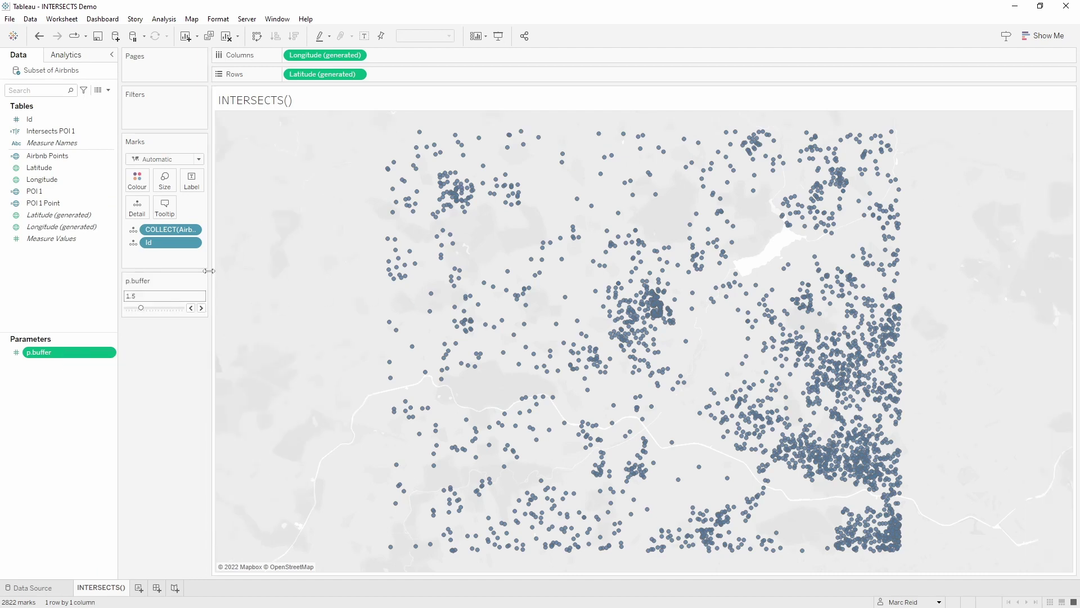
mouse_move(34, 191)
mouse_down()
mouse_move(163, 200)
mouse_move(336, 179)
mouse_move(328, 139)
mouse_up()
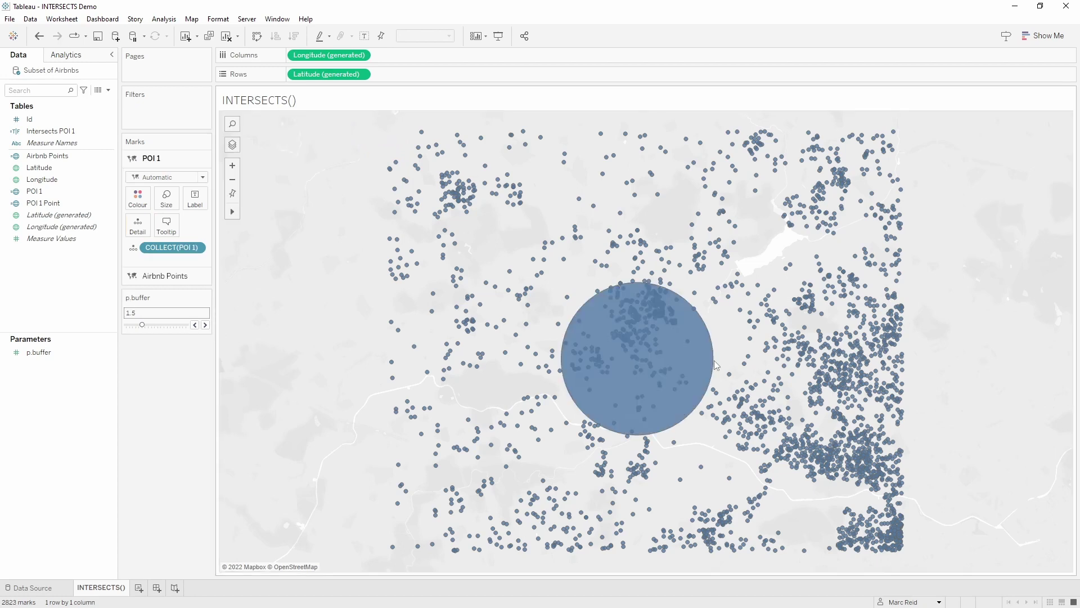
click(204, 325)
click(195, 325)
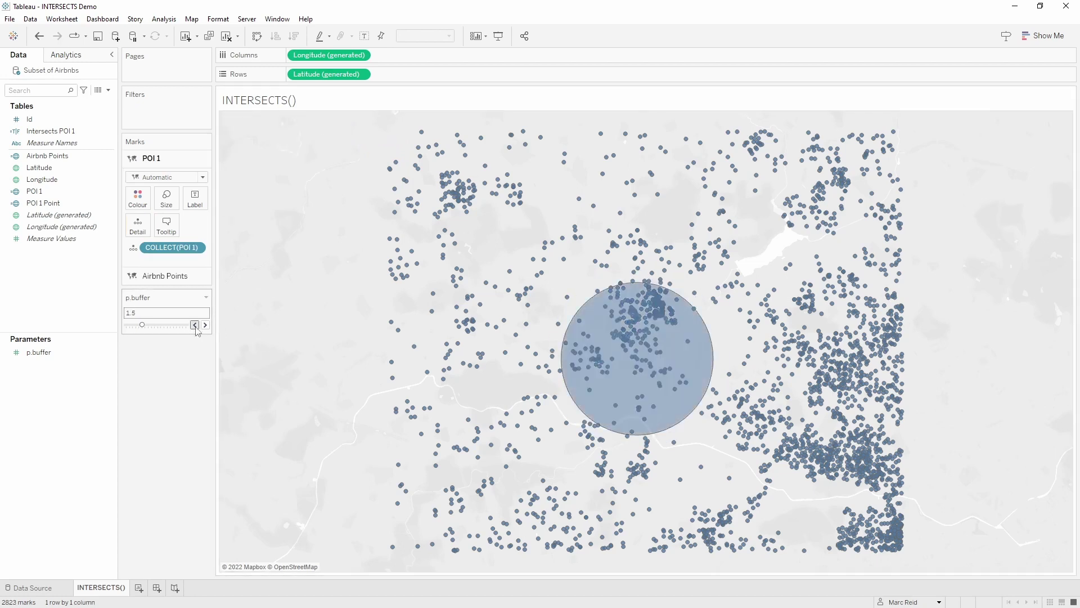
click(195, 324)
click(205, 325)
click(204, 325)
- Colour the POI 1 buffer circle yellow at 3% opacity
click(138, 198)
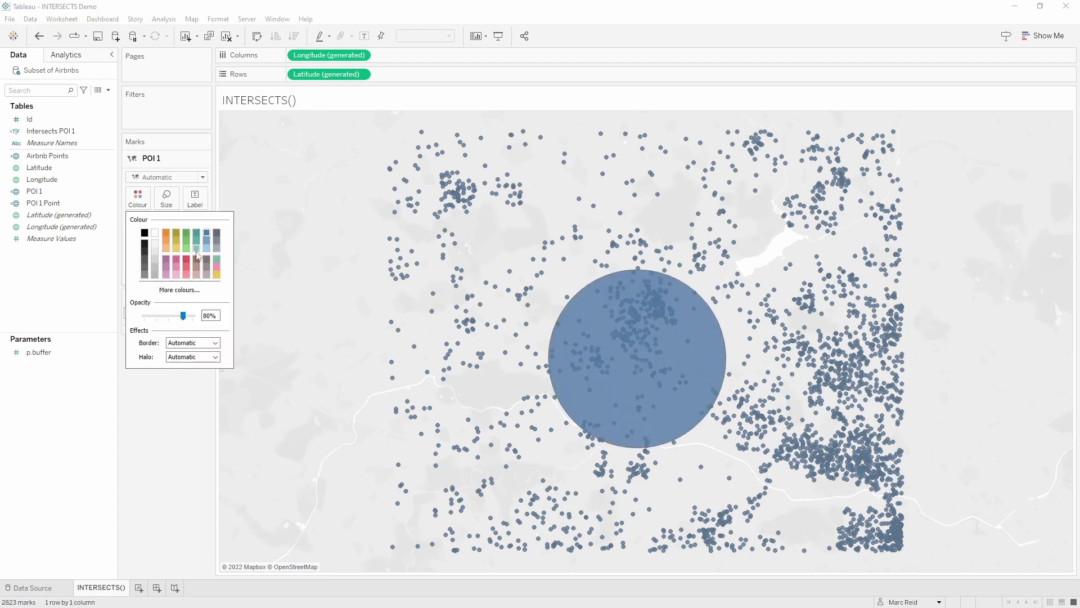
click(217, 274)
click(146, 316)
click(171, 394)
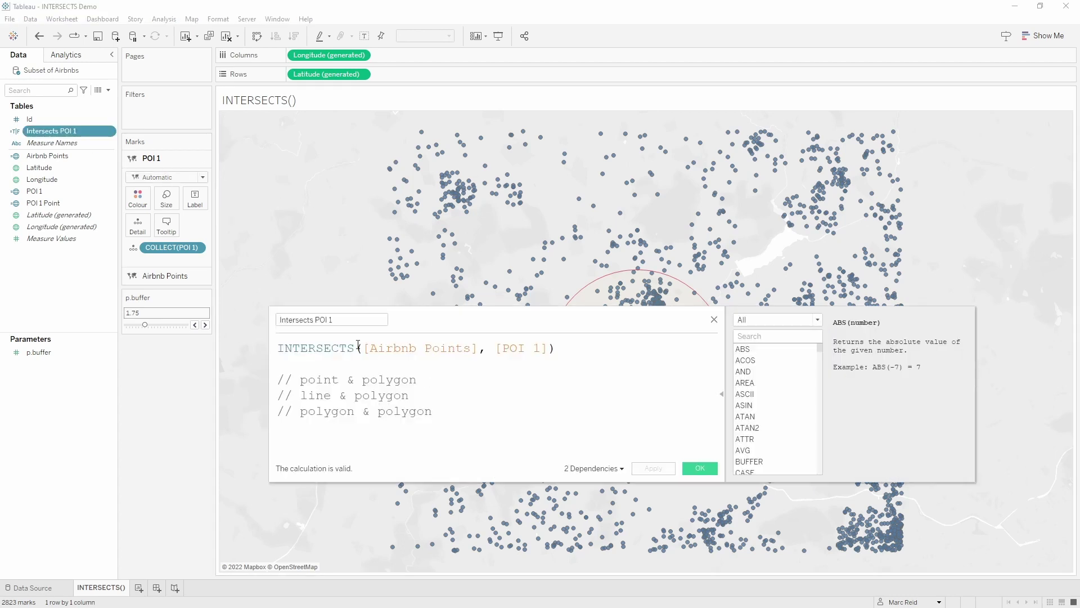
click(365, 348)
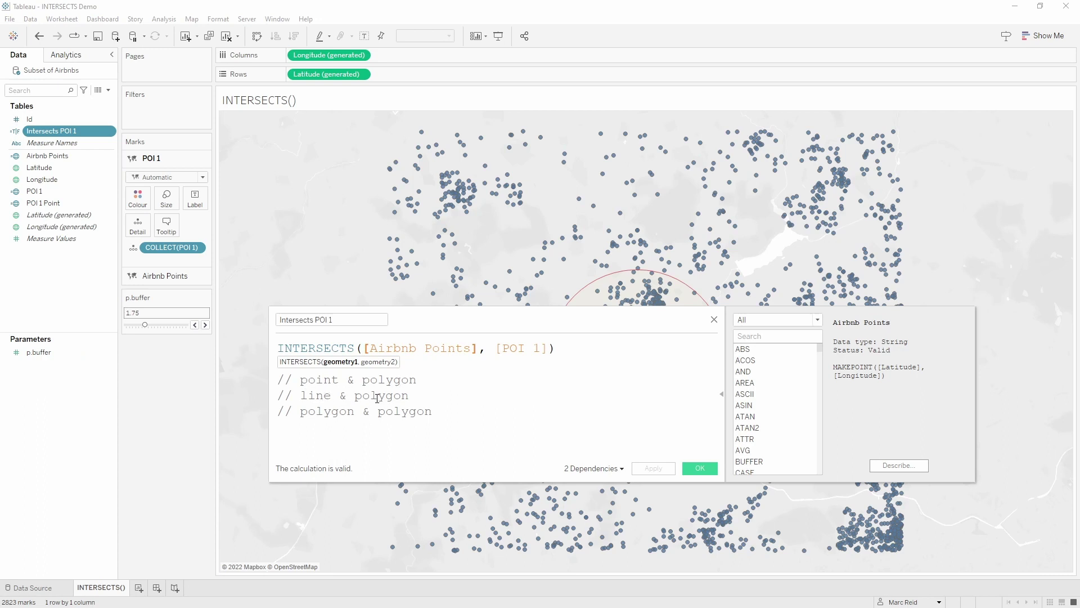
key(End)
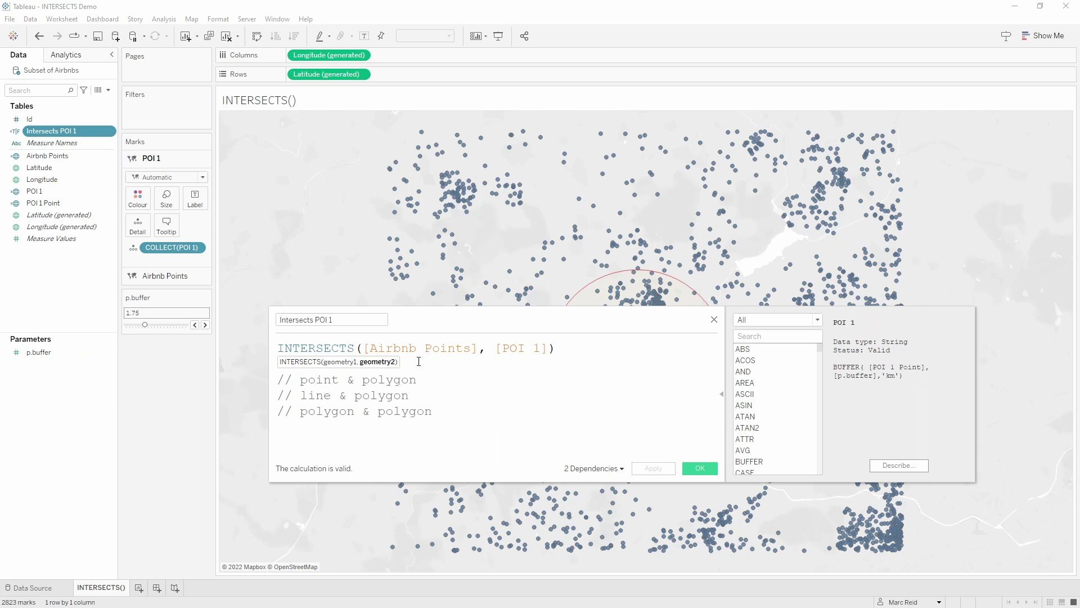
click(423, 349)
click(407, 349)
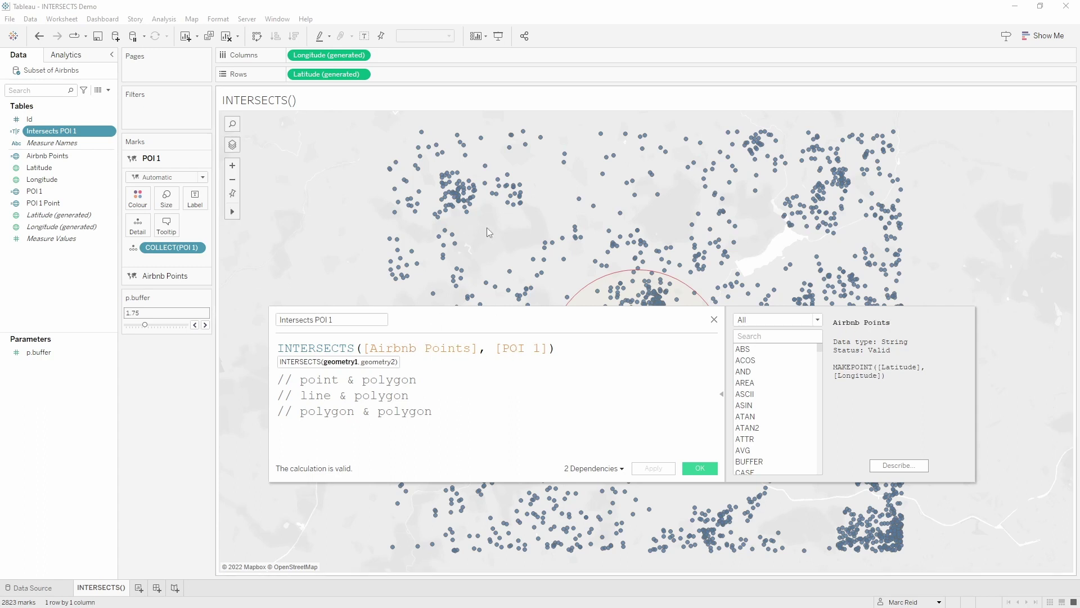
click(517, 348)
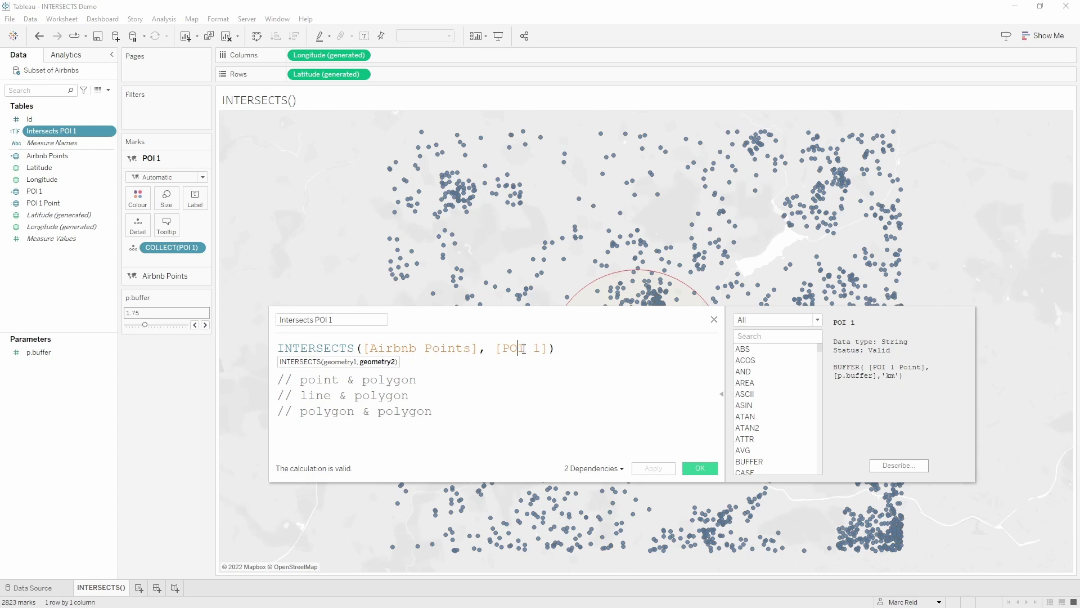
click(554, 349)
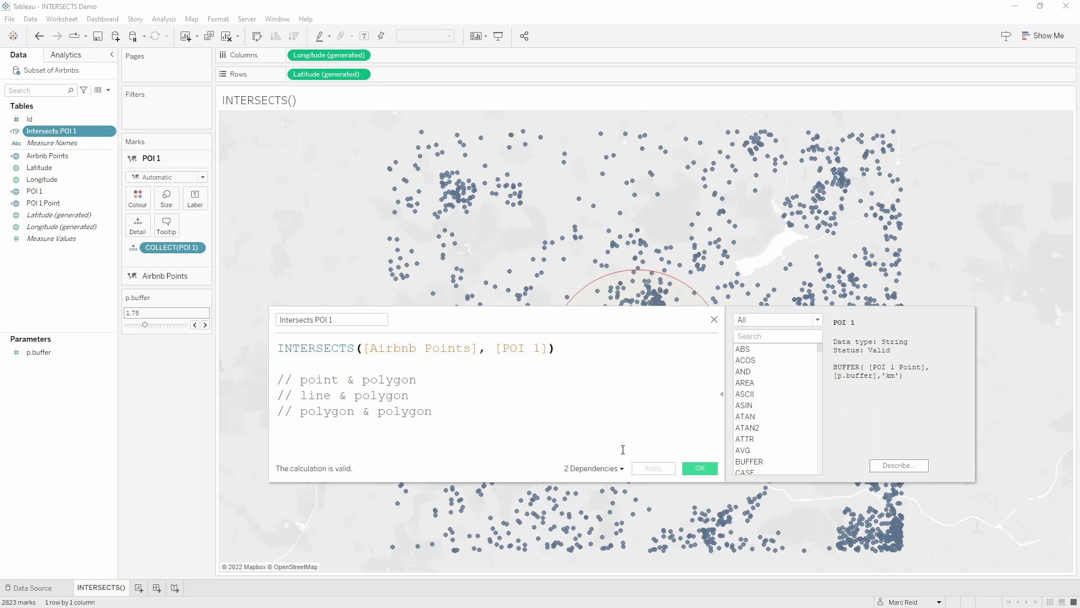
click(700, 469)
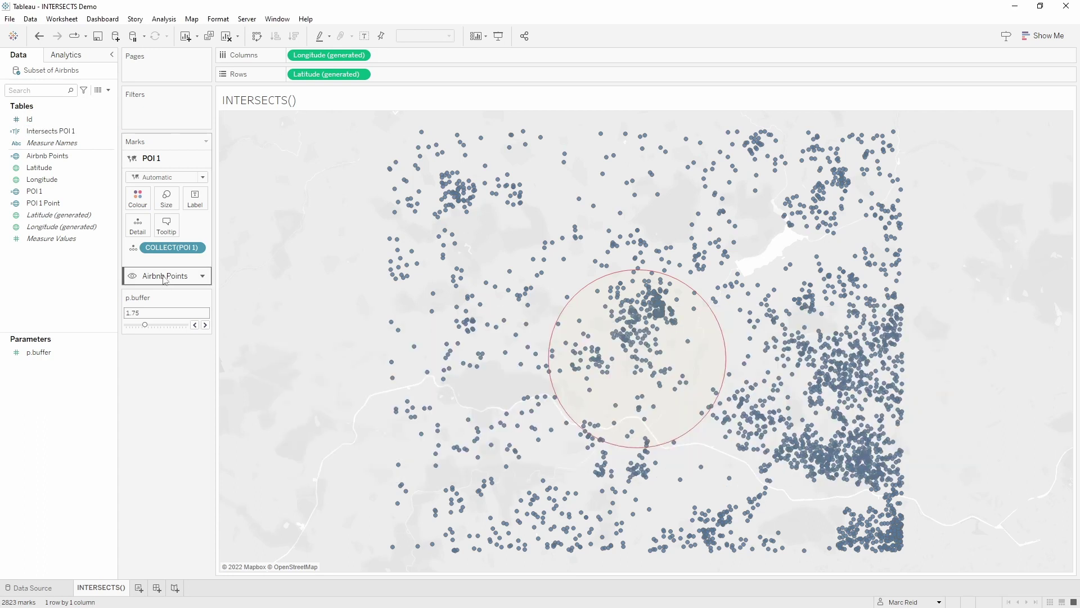
click(165, 276)
- Colour Airbnb points by Intersects POI 1, reposition the legend, and set p.buffer to 2.25
click(54, 131)
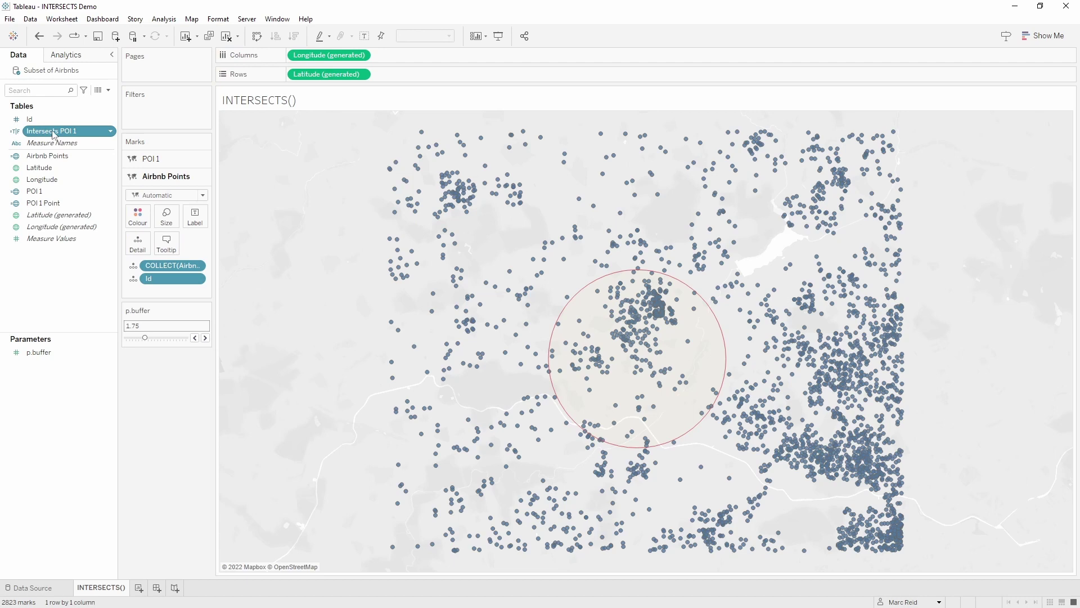
drag(53, 132, 138, 216)
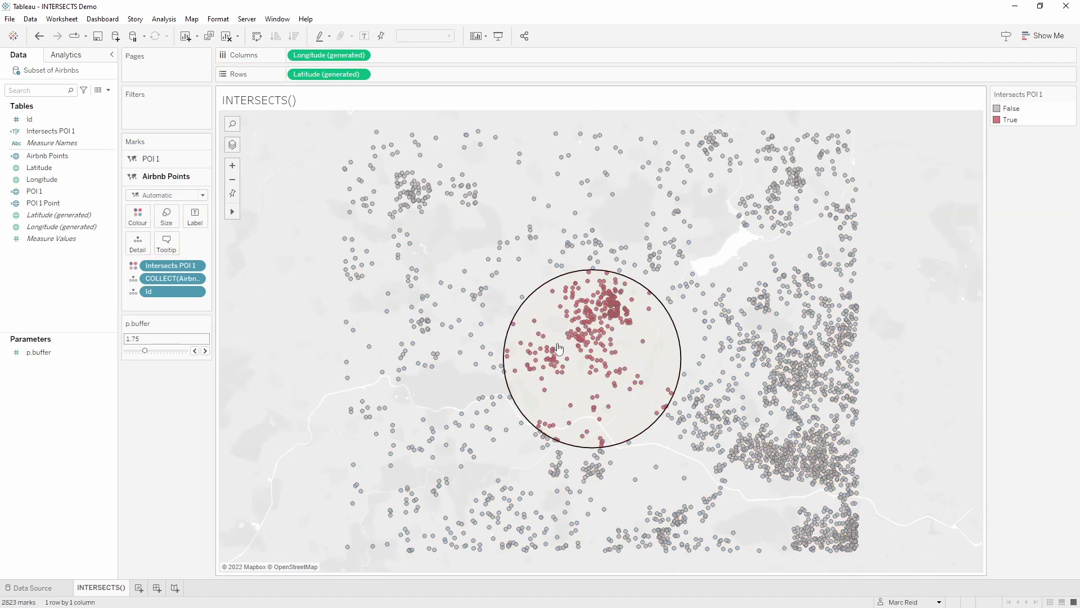
drag(1021, 94, 169, 403)
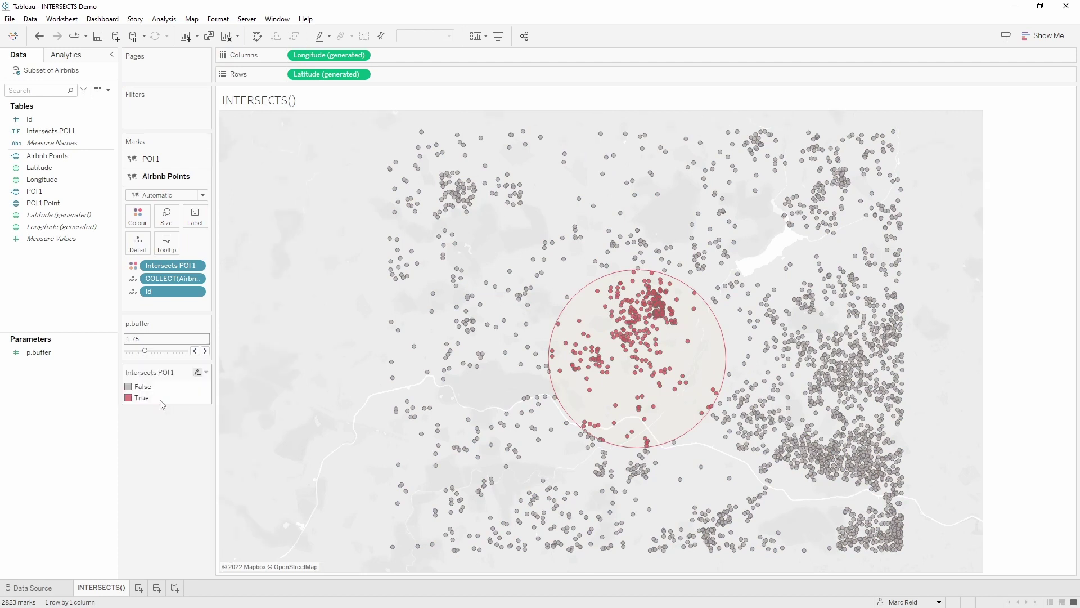
click(206, 351)
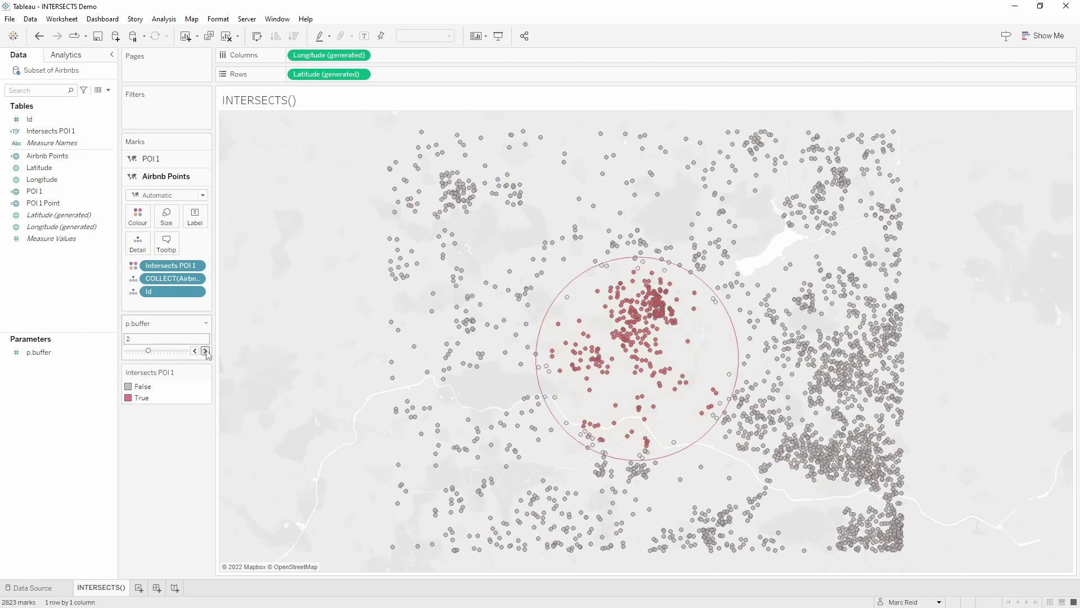
drag(148, 350, 176, 351)
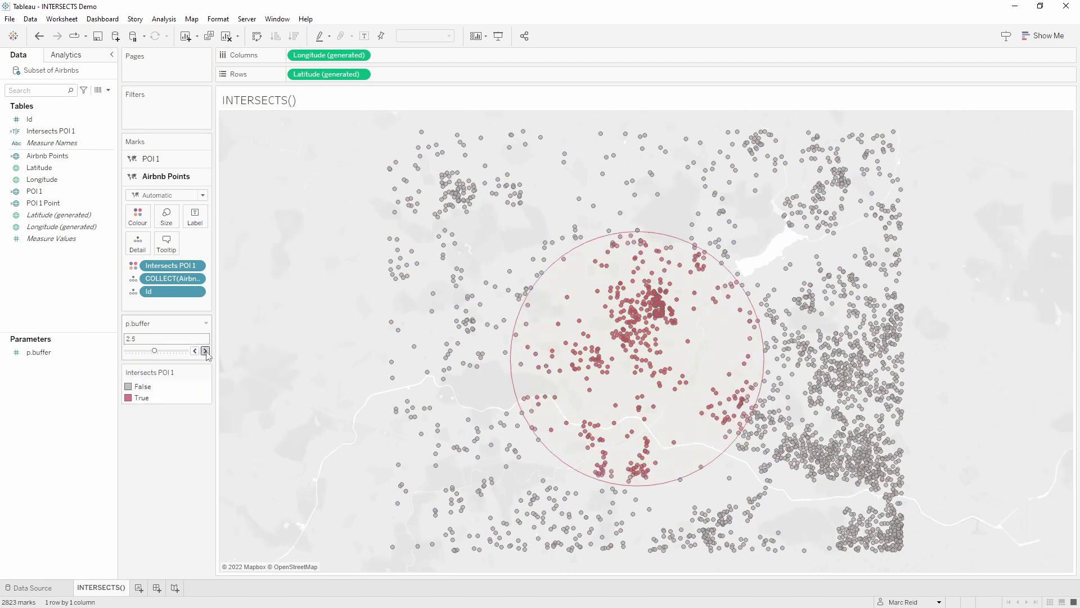
click(159, 351)
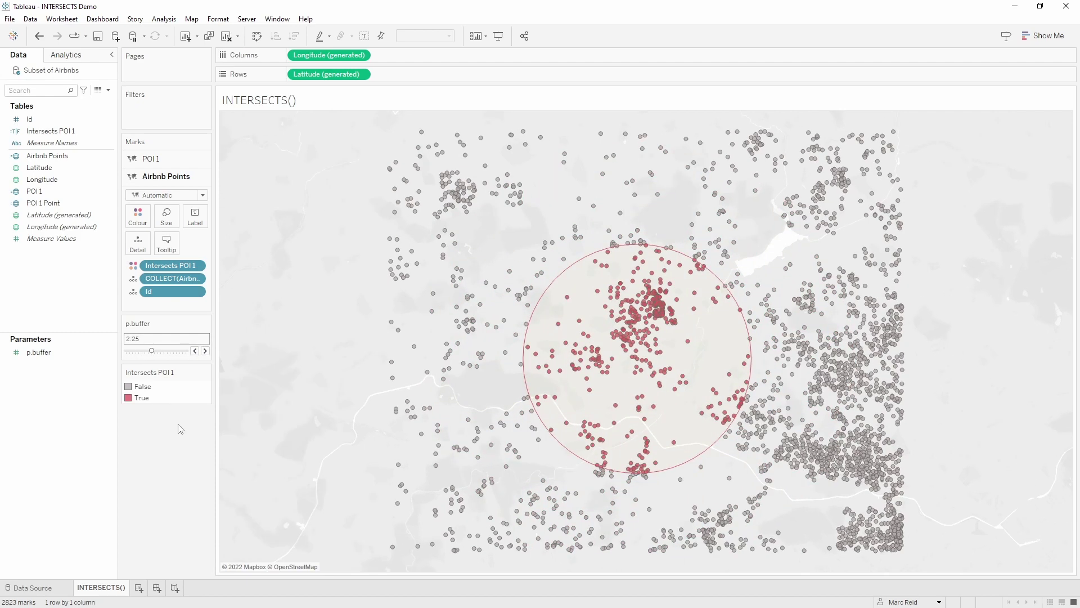
- In View Data, reorder columns to compare Airbnb Points, POI 1 and Intersects POI 1
click(99, 92)
drag(487, 388, 661, 495)
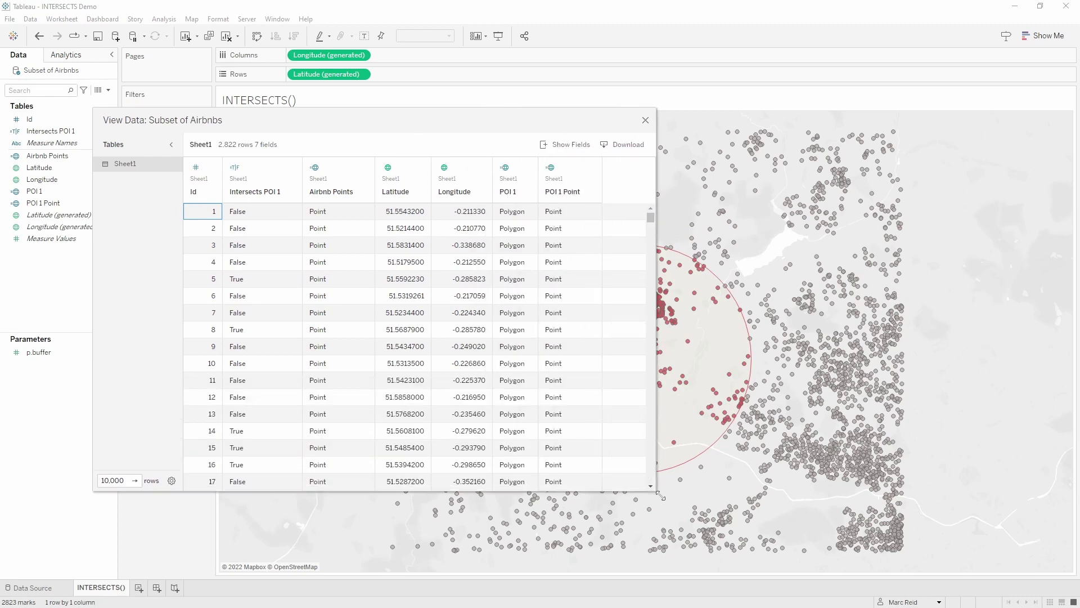
click(261, 171)
click(330, 145)
drag(251, 188, 447, 176)
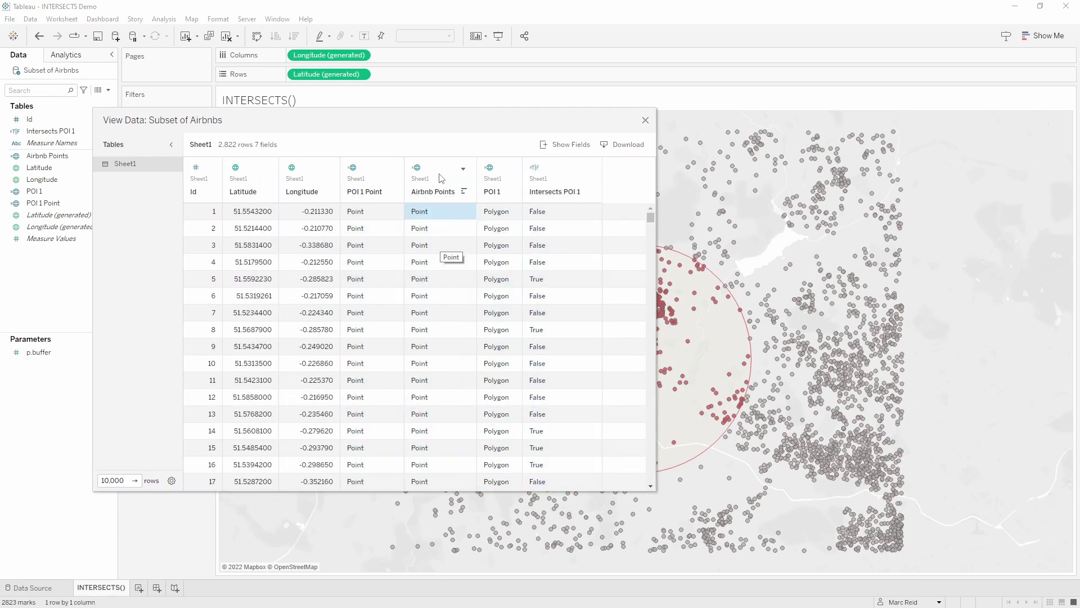
click(439, 214)
click(498, 214)
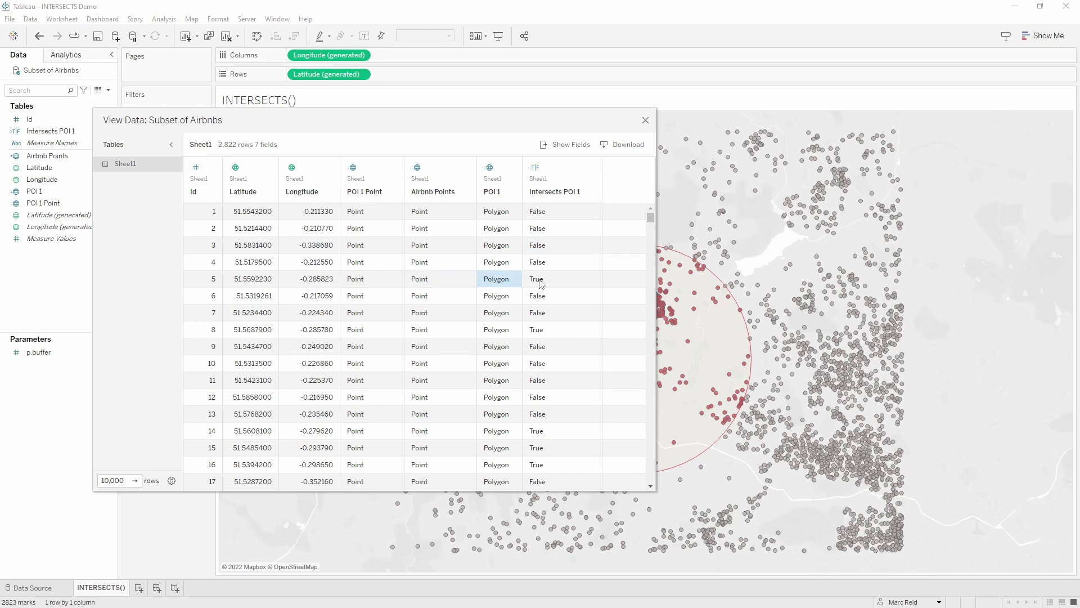
click(551, 183)
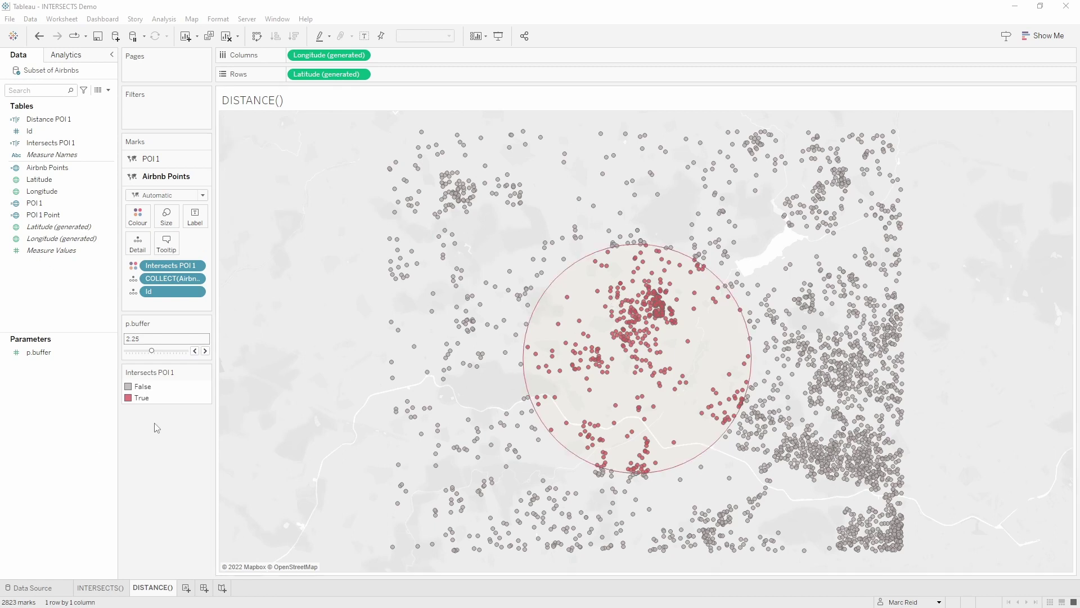
right_click(84, 118)
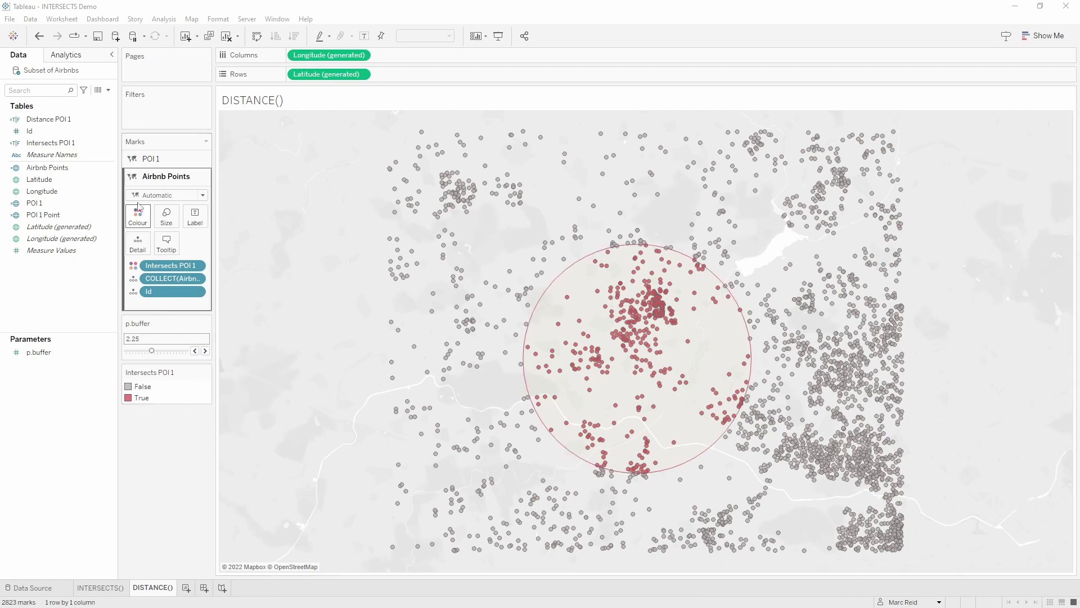
click(146, 186)
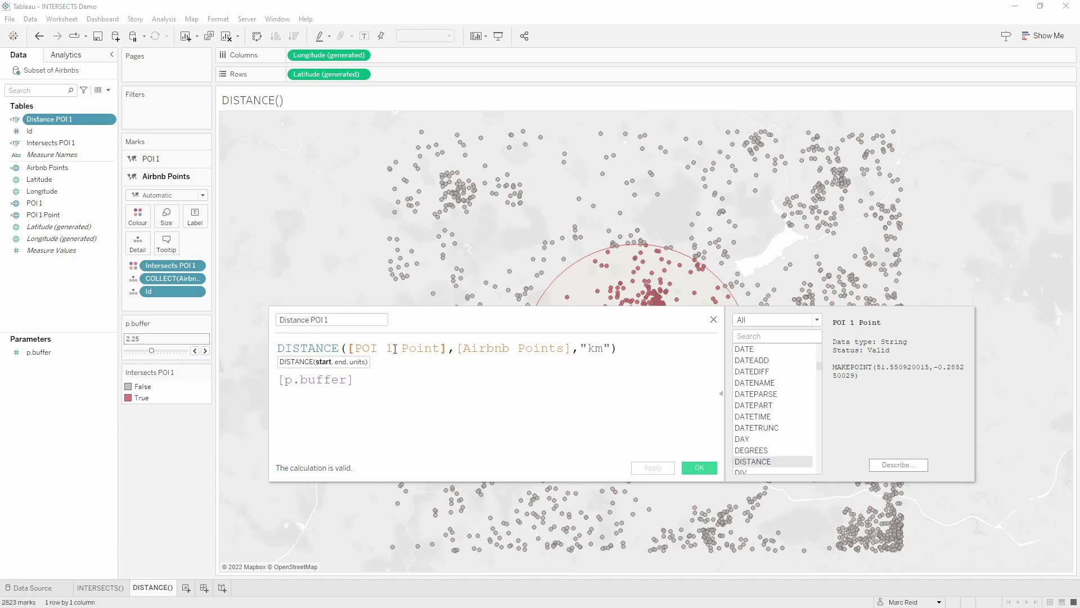
click(595, 349)
click(394, 348)
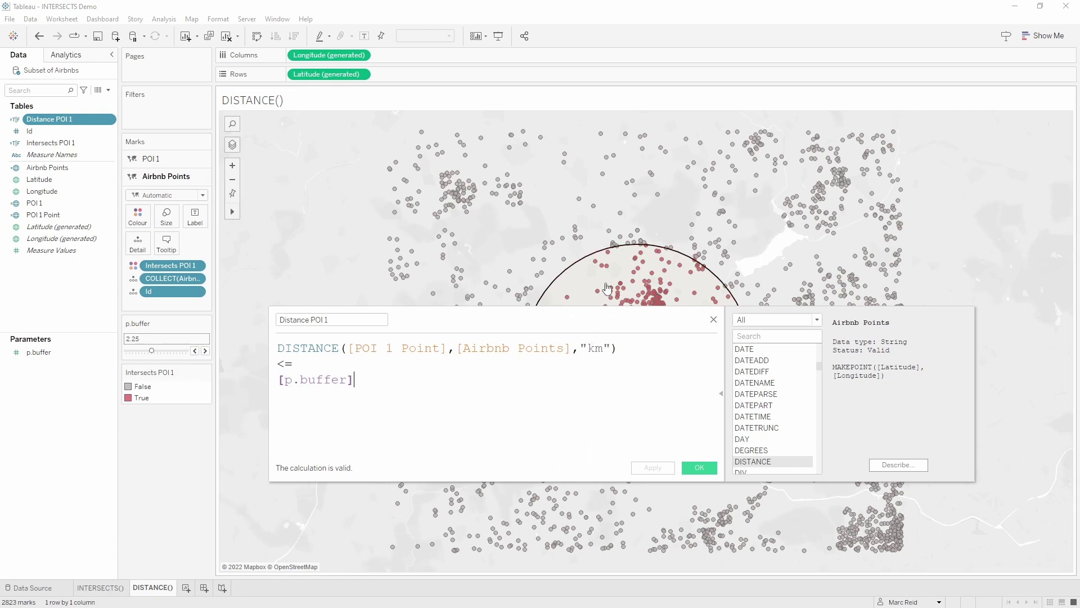
key(Escape)
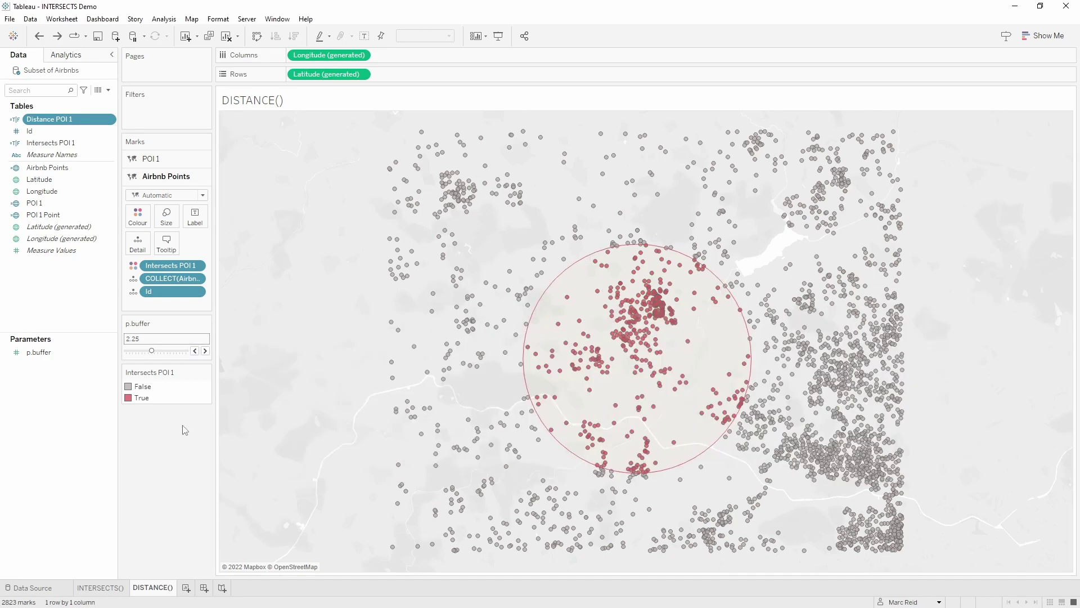
click(99, 91)
- Compare Intersects POI 1 and Distance POI 1 values on rows 1, 8 and 11
drag(621, 268, 672, 285)
click(630, 330)
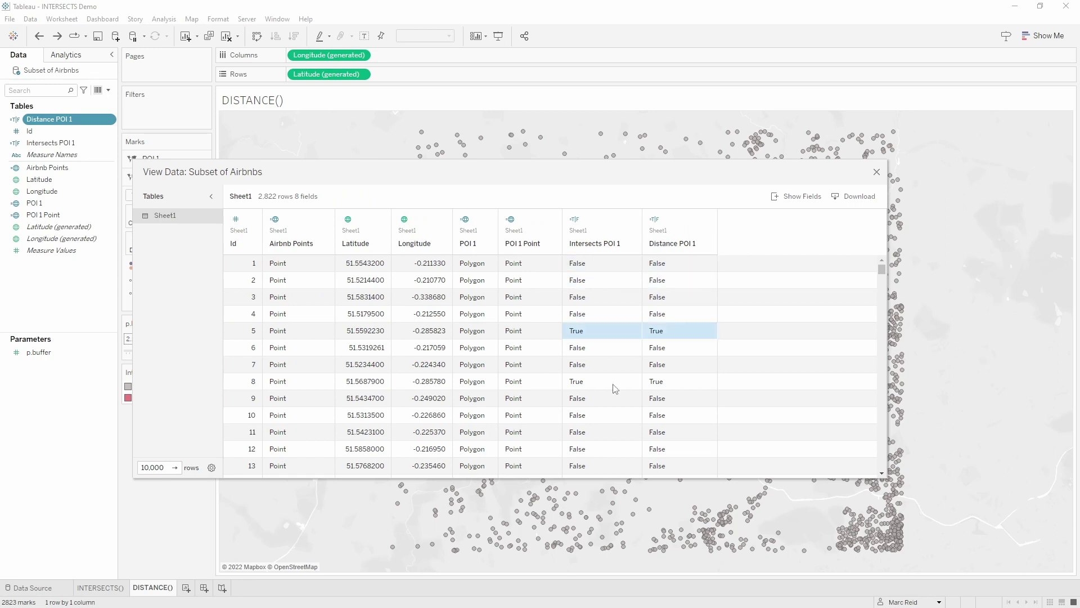
drag(614, 385, 663, 388)
drag(625, 431, 665, 435)
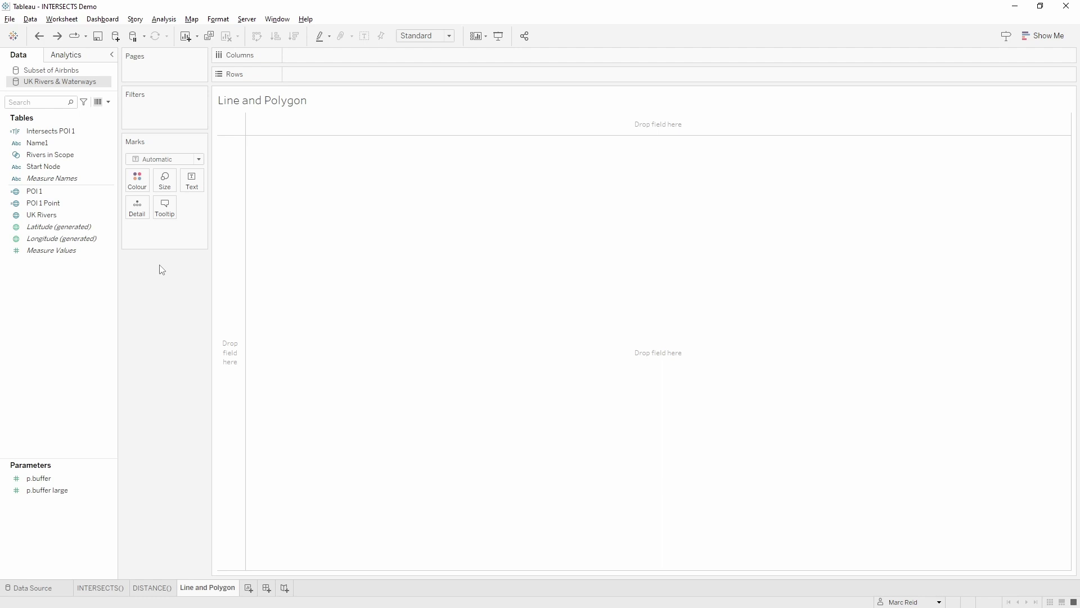
- Map UK Rivers, filter by Rivers in Scope, and add POI 1 as a second layer
click(47, 218)
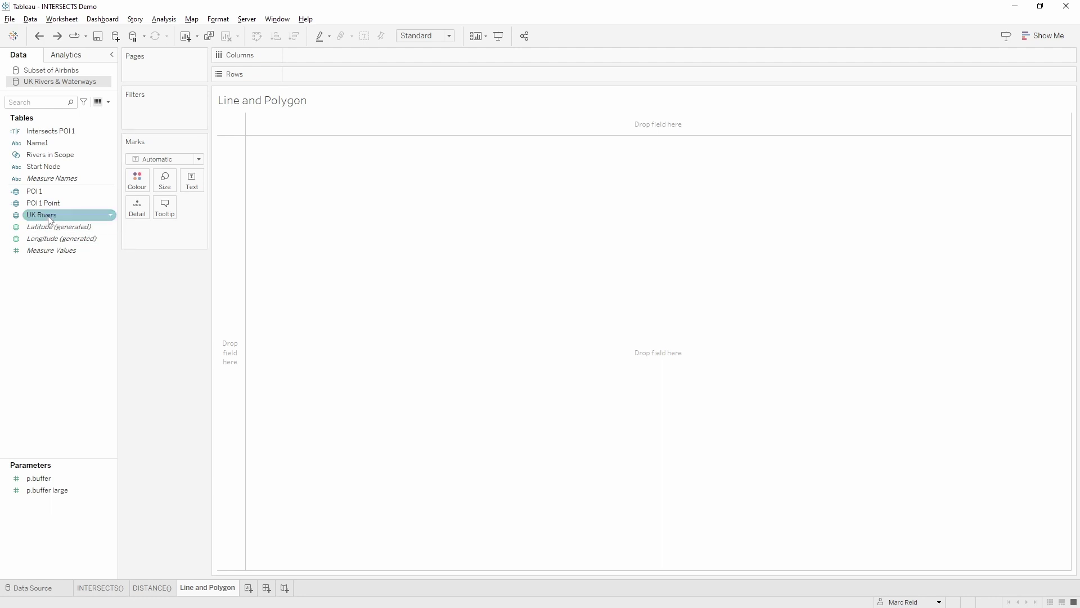
drag(49, 220, 136, 214)
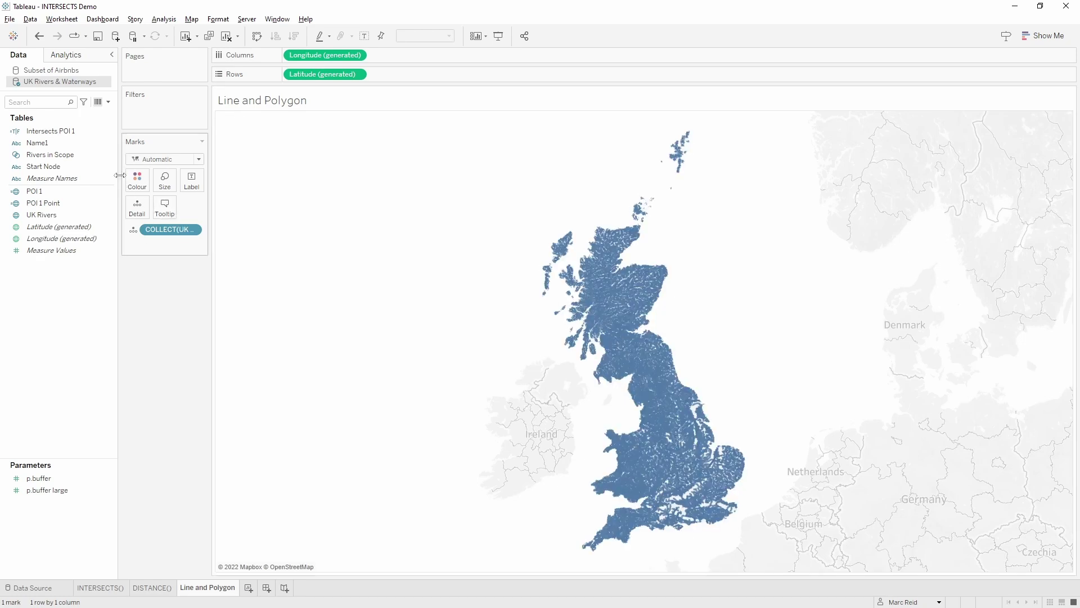
drag(50, 154, 144, 115)
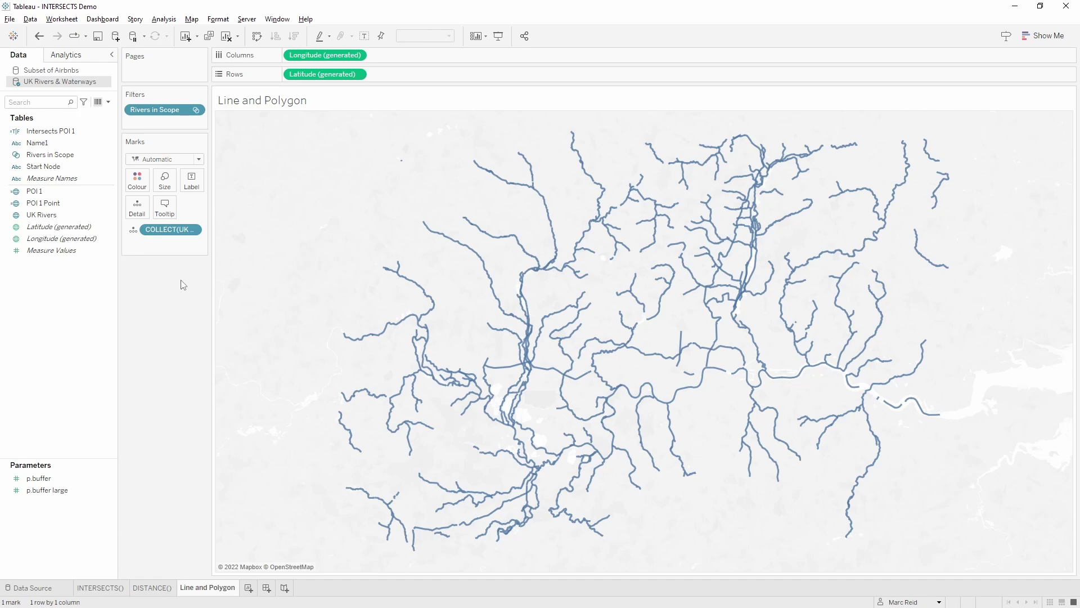
click(82, 194)
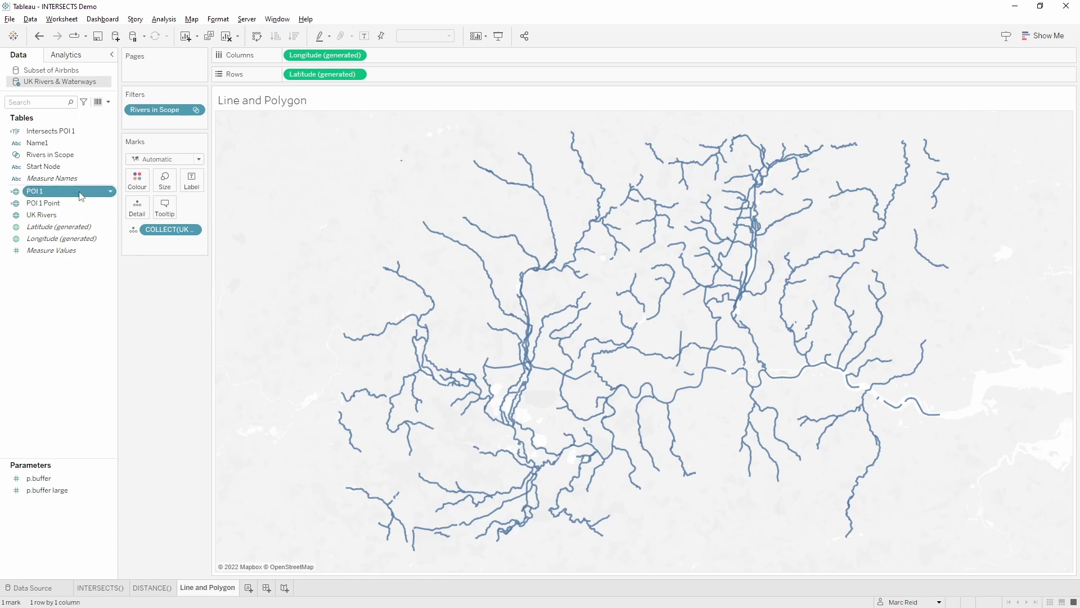
drag(69, 195, 309, 137)
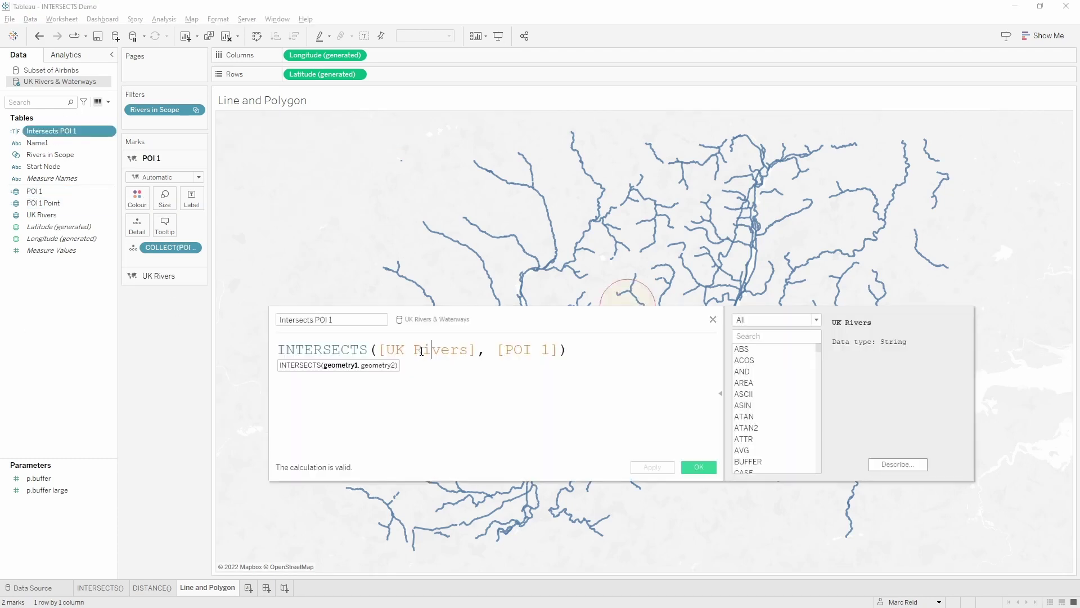
- Colour rivers by Intersects POI 1 (True red, False teal) and add Name1 to Detail
click(525, 350)
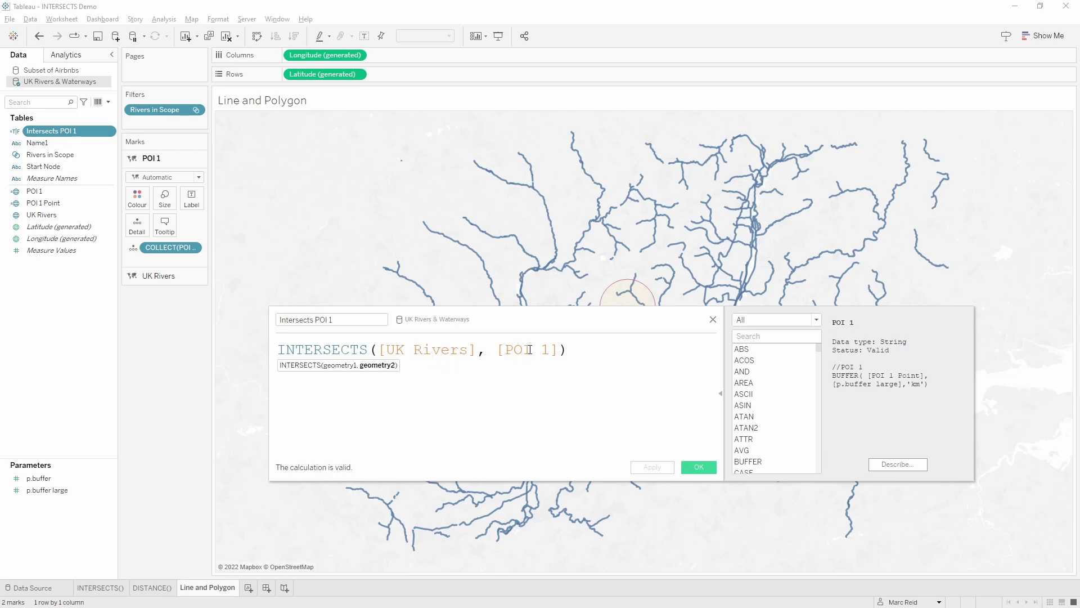
click(159, 276)
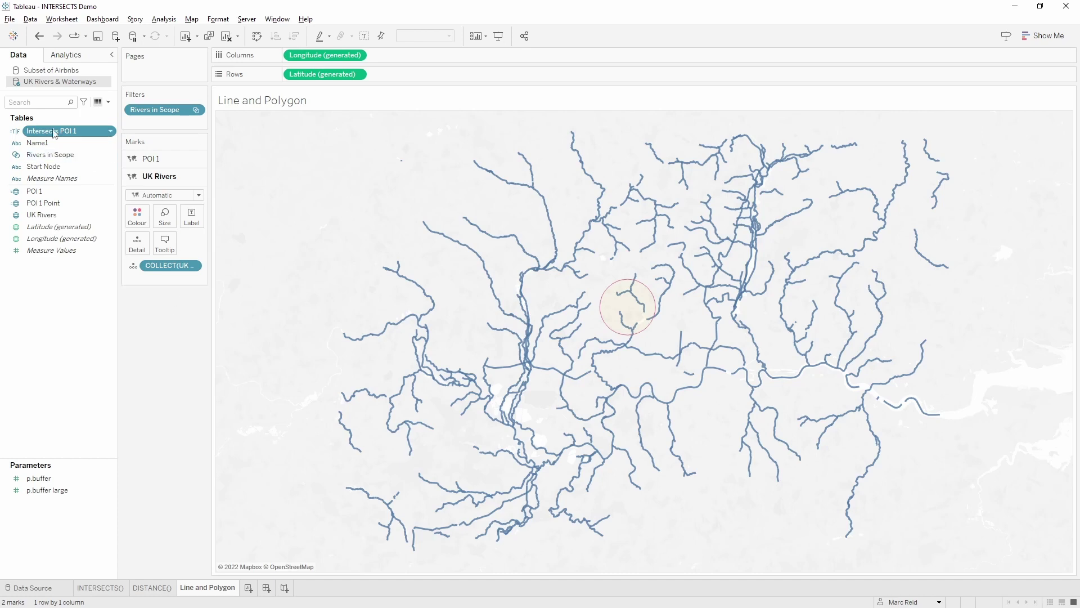
drag(50, 130, 137, 216)
click(137, 215)
click(177, 252)
click(409, 223)
click(559, 280)
click(411, 212)
click(560, 302)
click(577, 418)
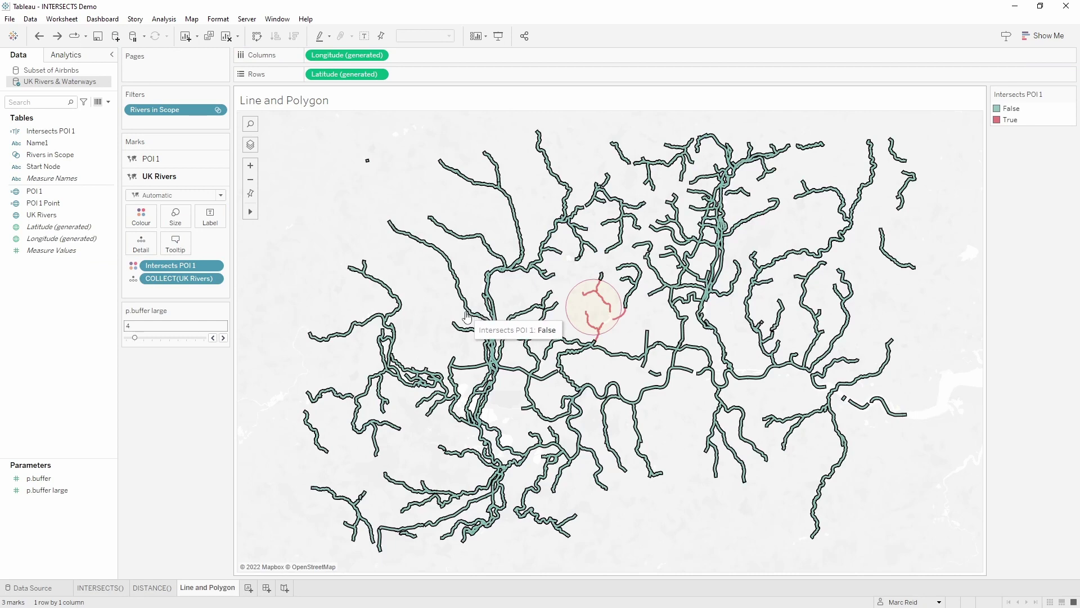
drag(35, 143, 138, 240)
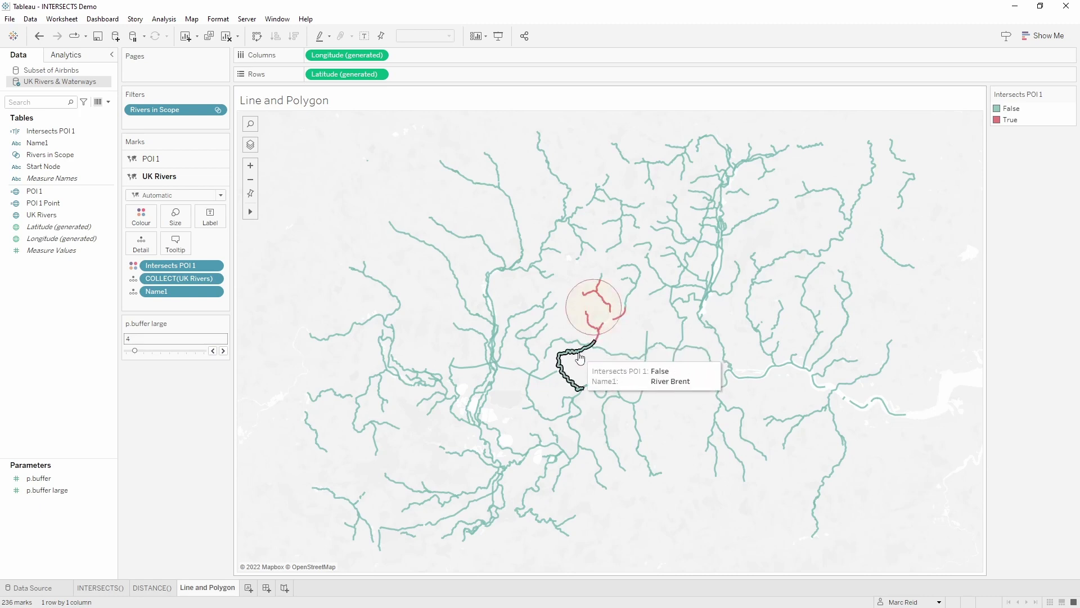
- Set the Intersects POI 1 colour field to Attribute so mixed rivers show '*'
click(214, 265)
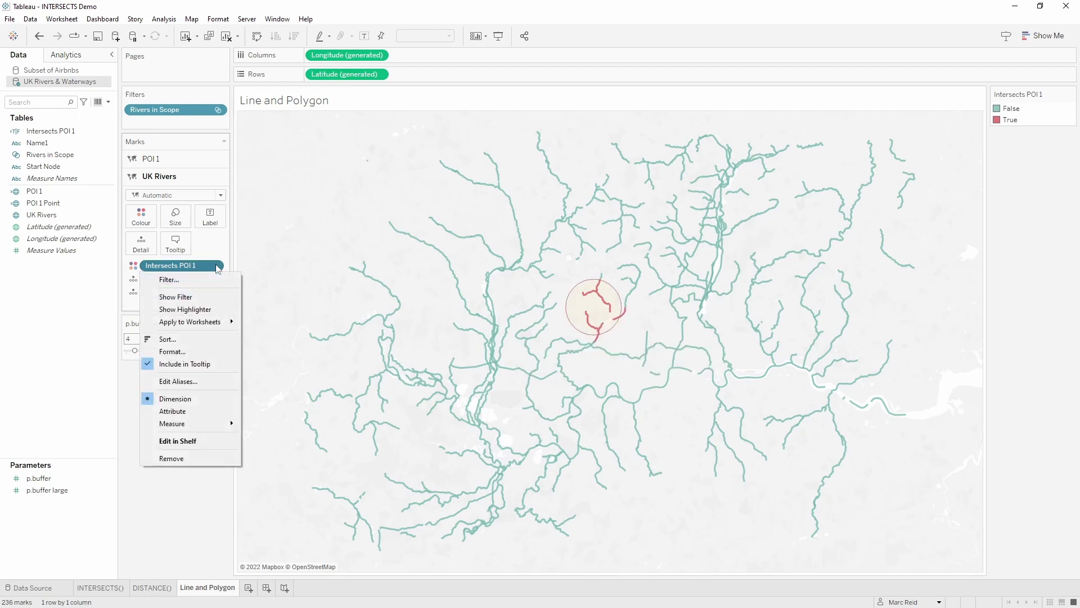
click(193, 411)
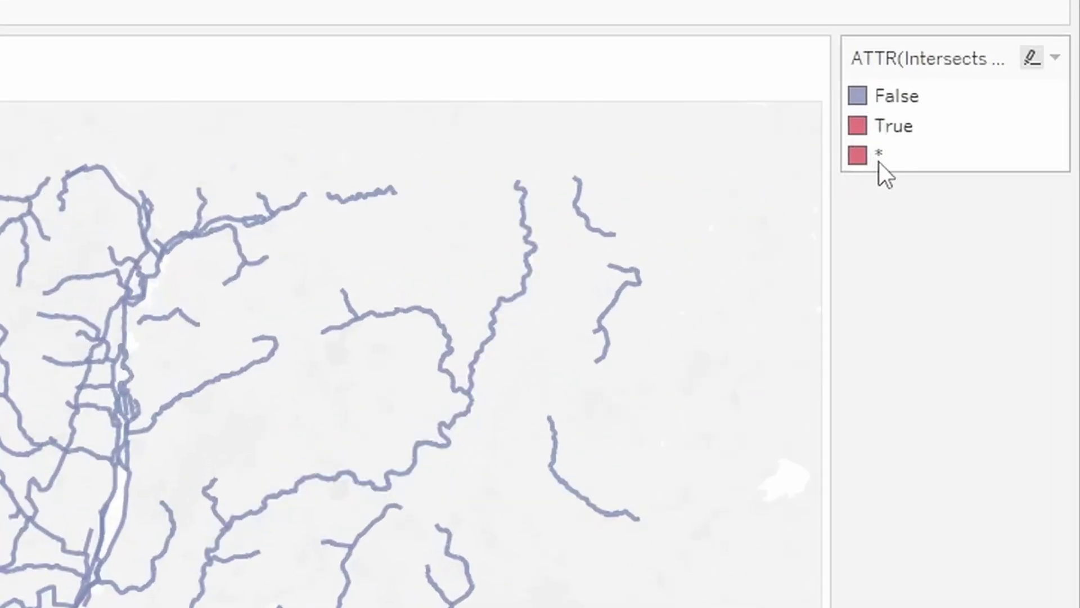
mouse_move(573, 358)
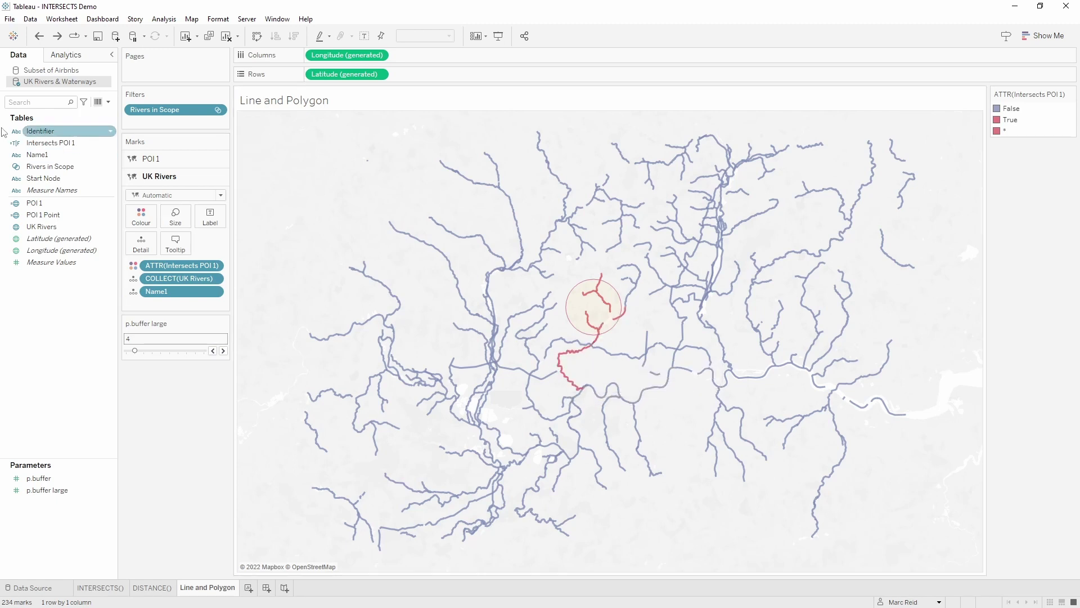
- Add Identifier to Detail to test the river split, then remove it again
drag(34, 133, 141, 244)
click(540, 299)
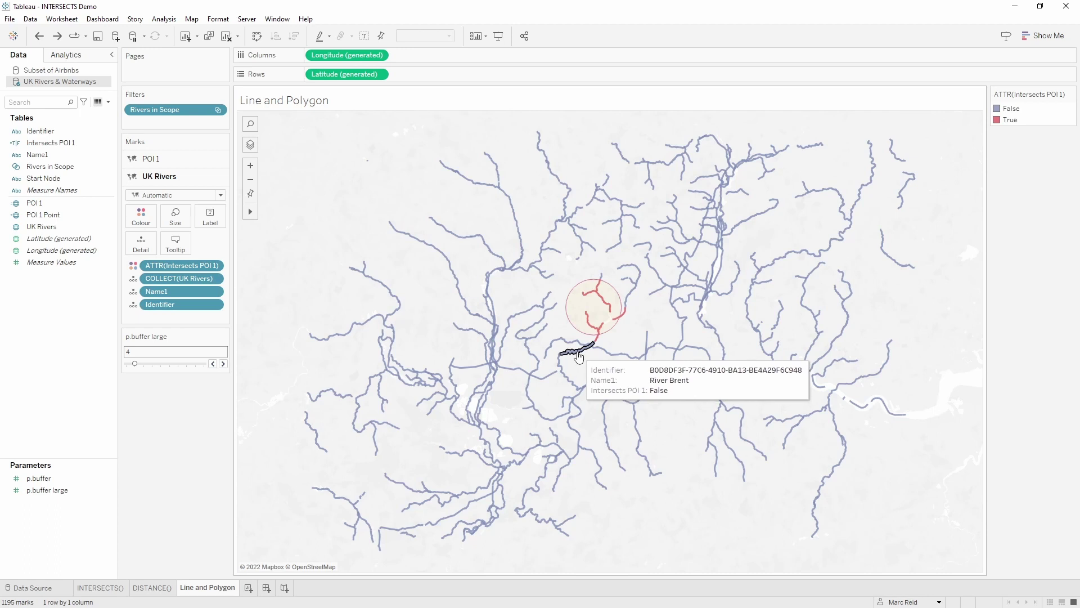
mouse_move(598, 341)
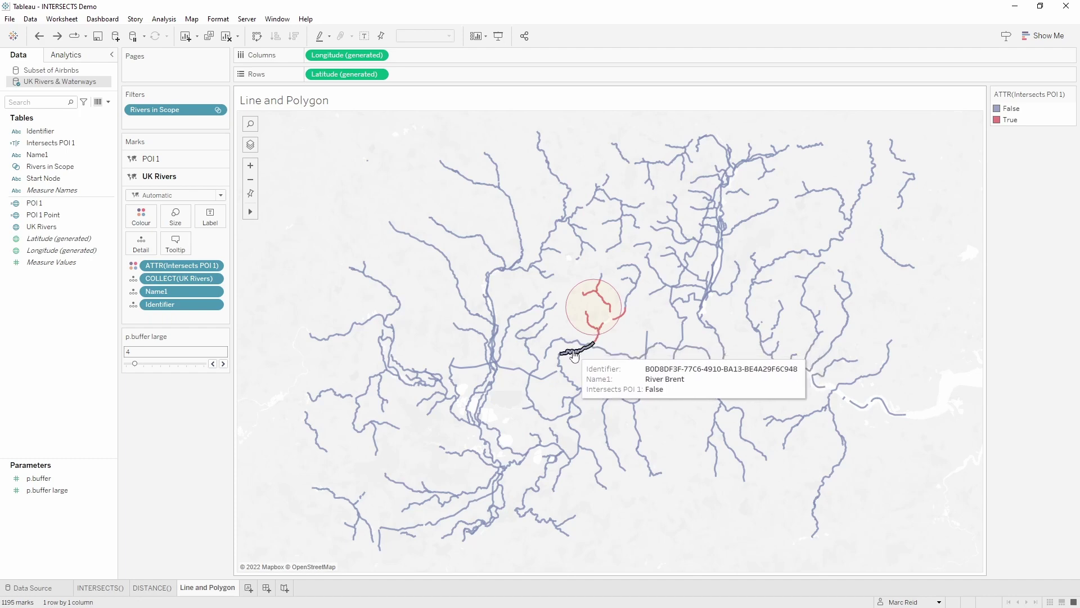
drag(192, 304, 63, 316)
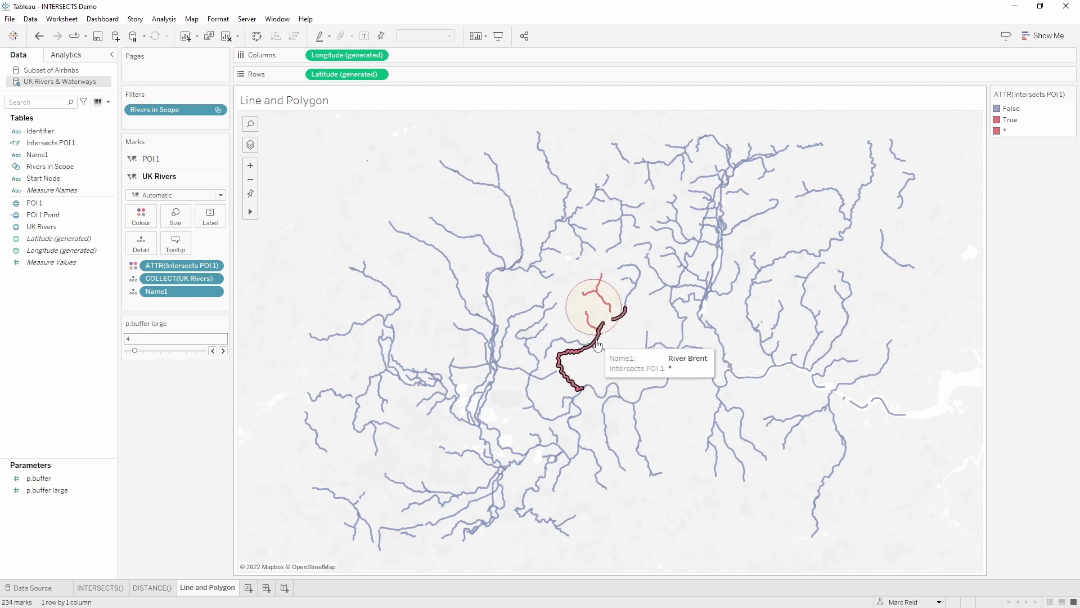
- Raise p.buffer from 4 to 14 with the arrow control, then step it down once
click(223, 351)
click(224, 350)
click(223, 350)
click(223, 351)
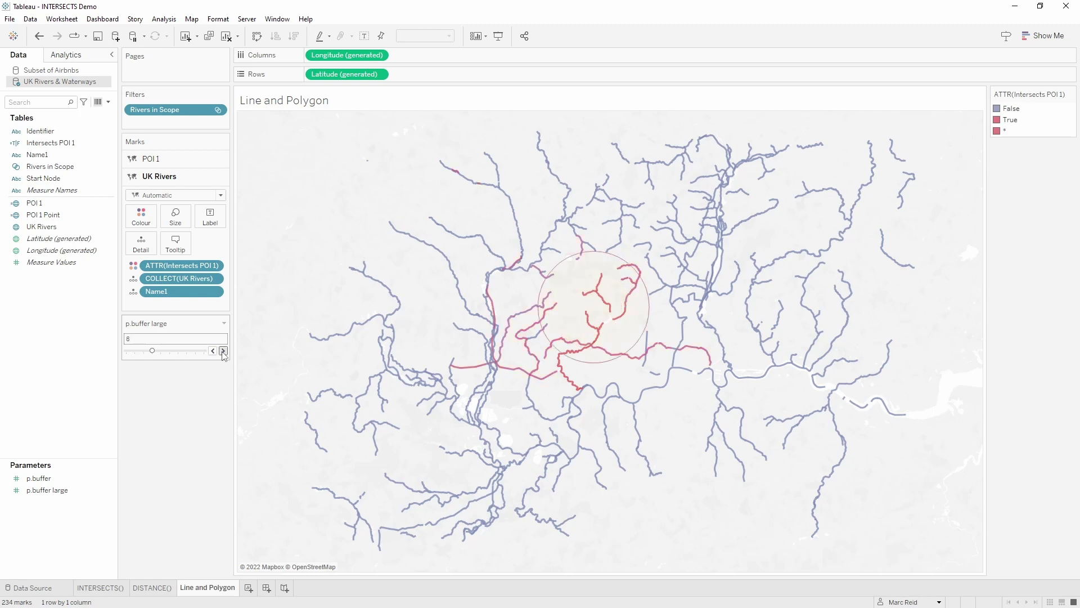
click(223, 351)
click(224, 351)
click(224, 350)
click(224, 351)
click(223, 351)
click(223, 351)
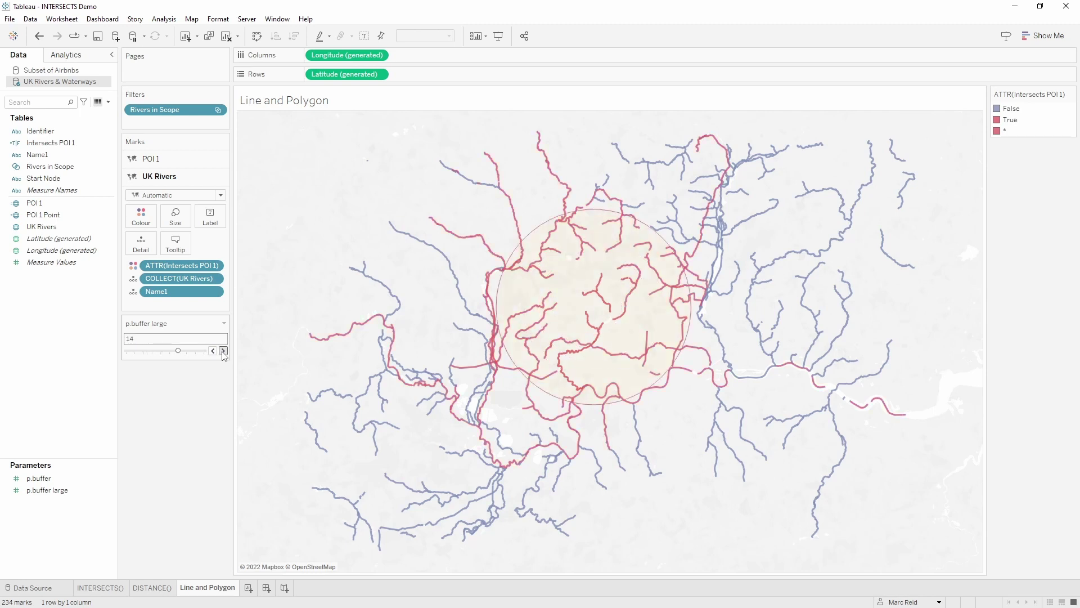
click(224, 351)
click(212, 351)
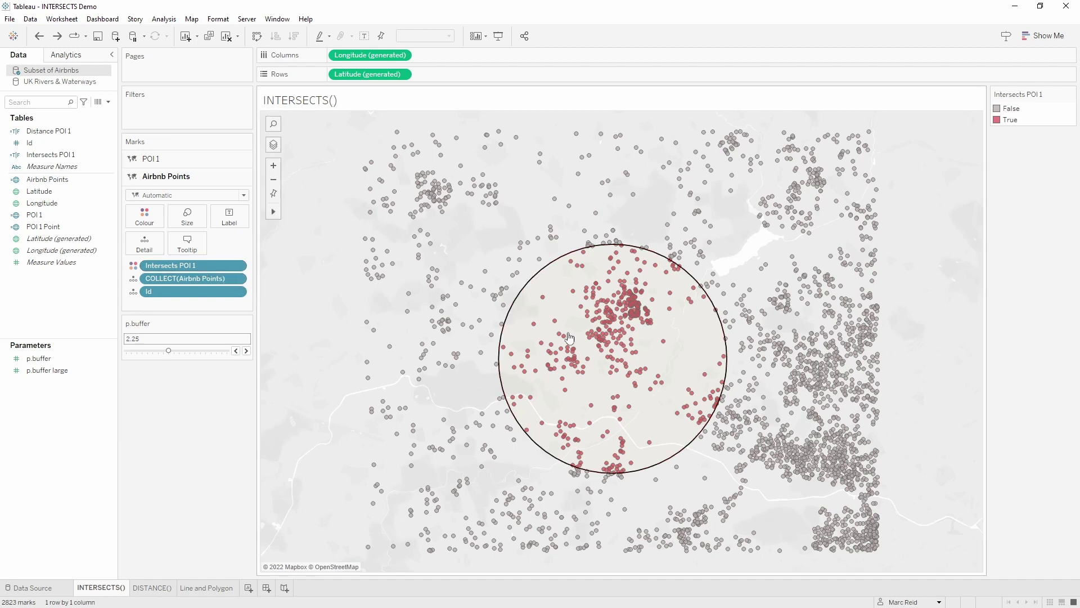
- Filter the Airbnb map to Intersects POI 1 True, then re-include False and colour marks by it
drag(170, 265, 214, 110)
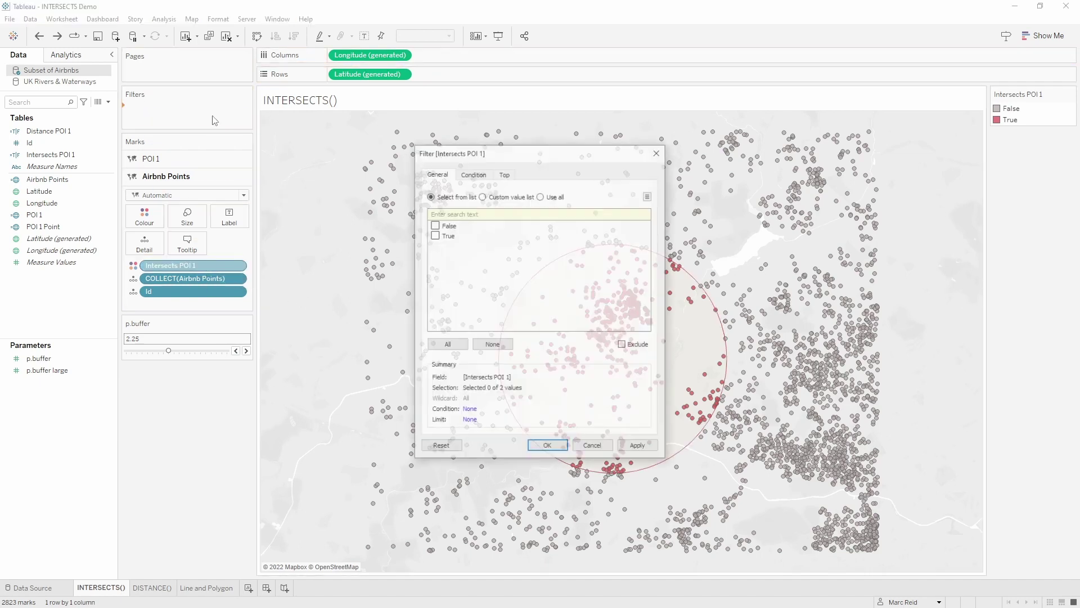
click(435, 235)
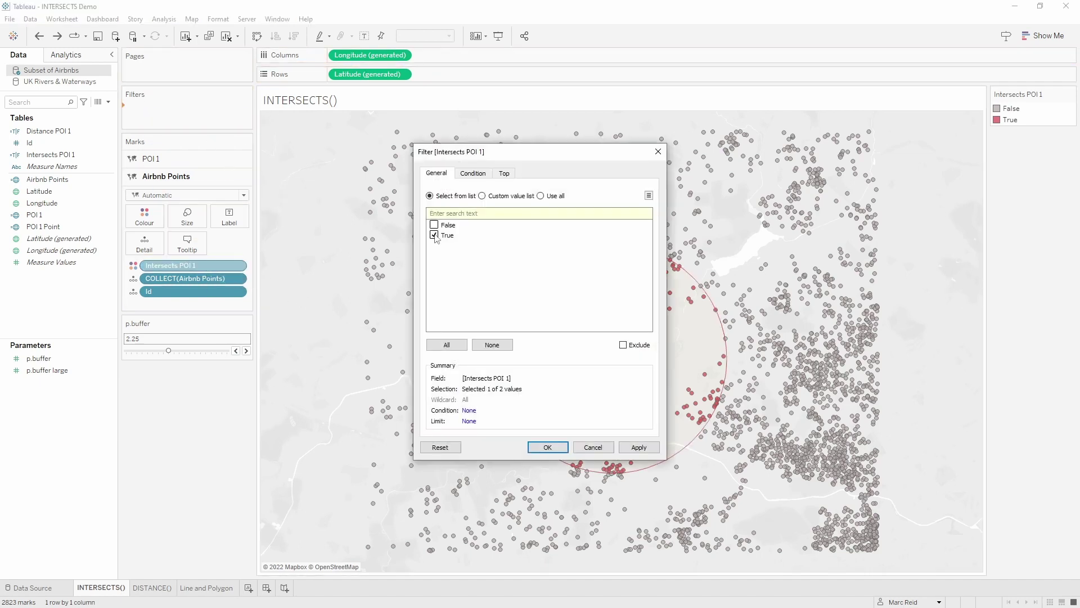
click(548, 447)
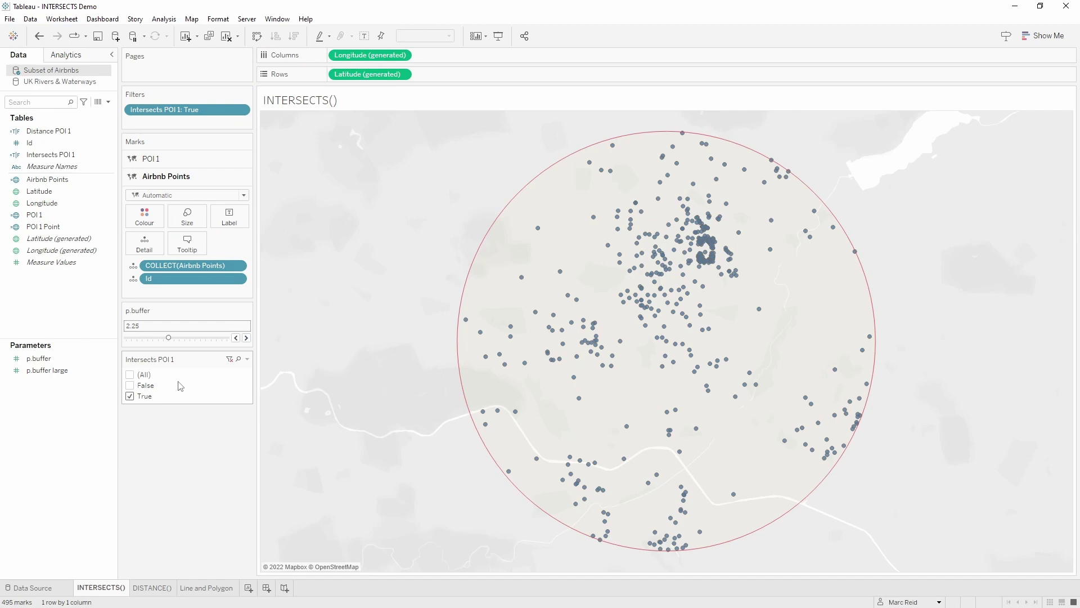
click(131, 386)
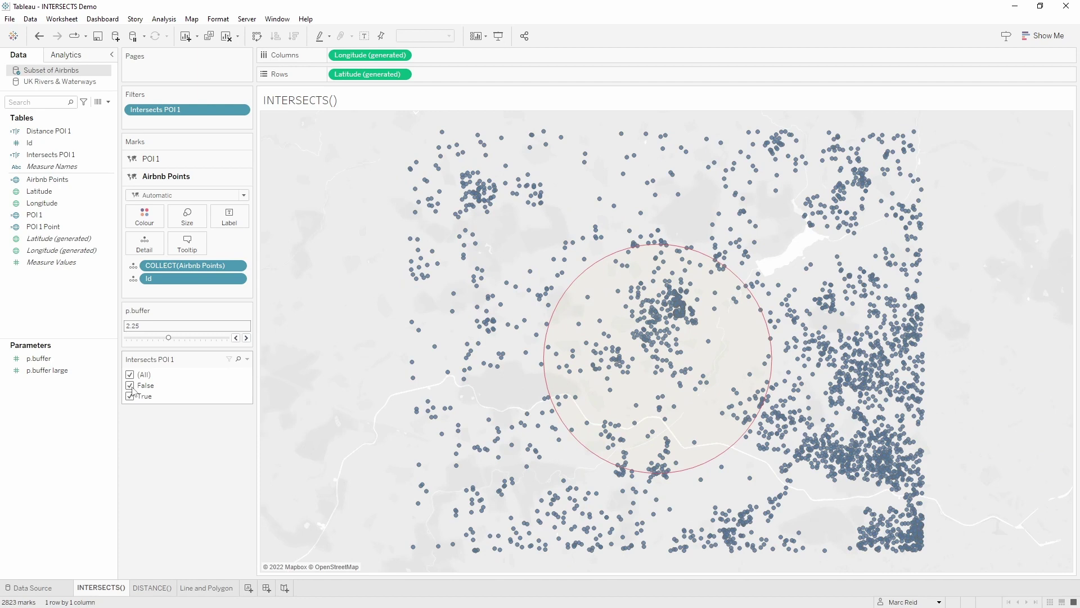
drag(191, 110, 145, 220)
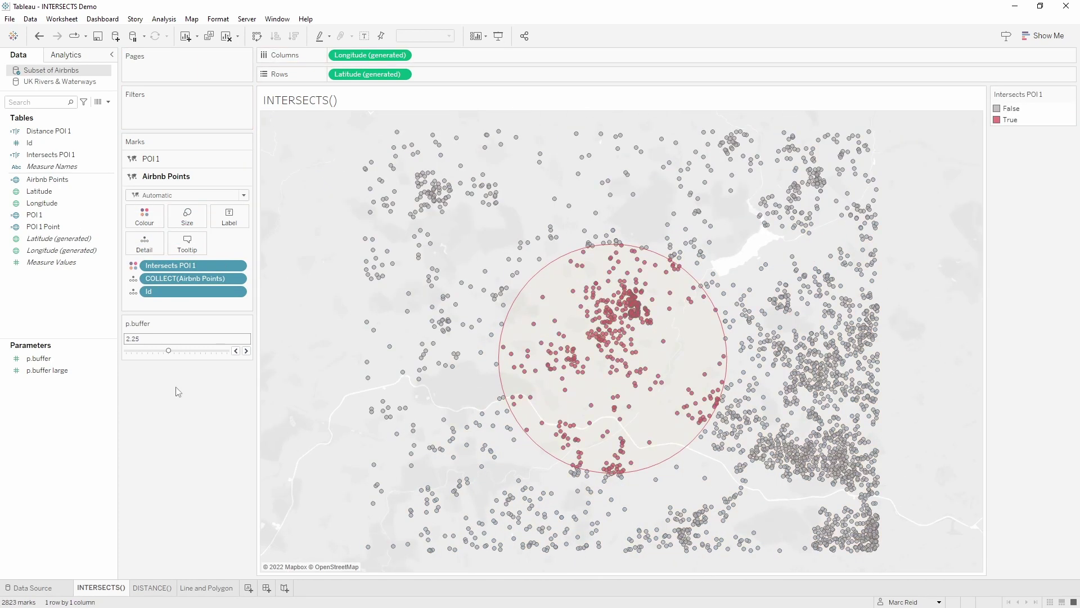